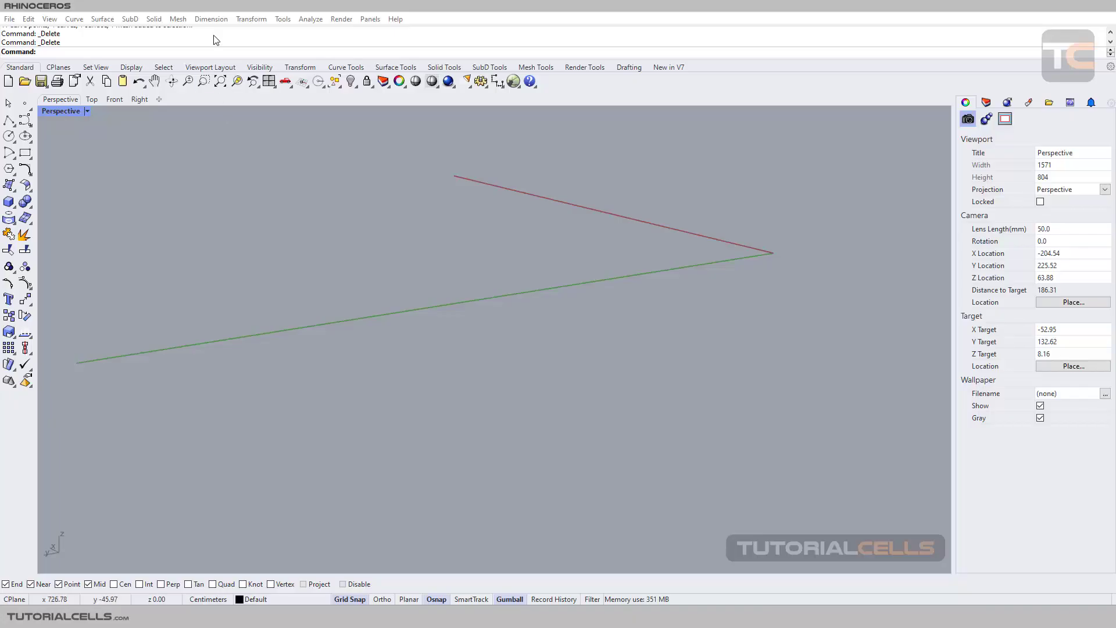
# Step: Bring up the Curve flyout tools and make the Top viewport active
pyautogui.click(27, 123)
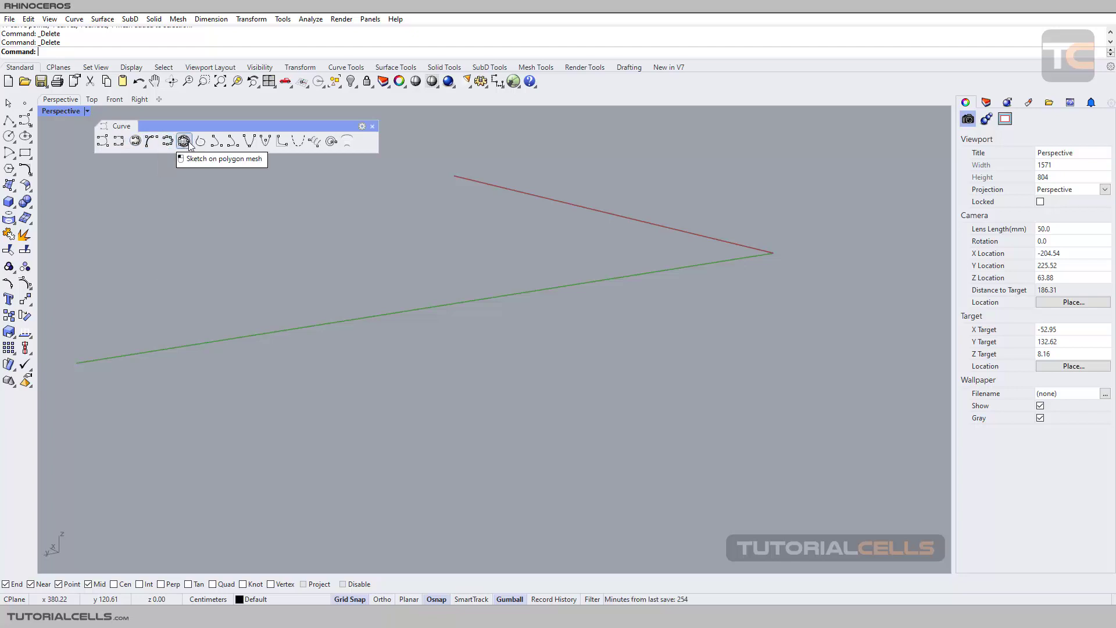
pyautogui.click(93, 102)
# Step: Sketch one long freehand spiral curve in the Top view
pyautogui.click(152, 142)
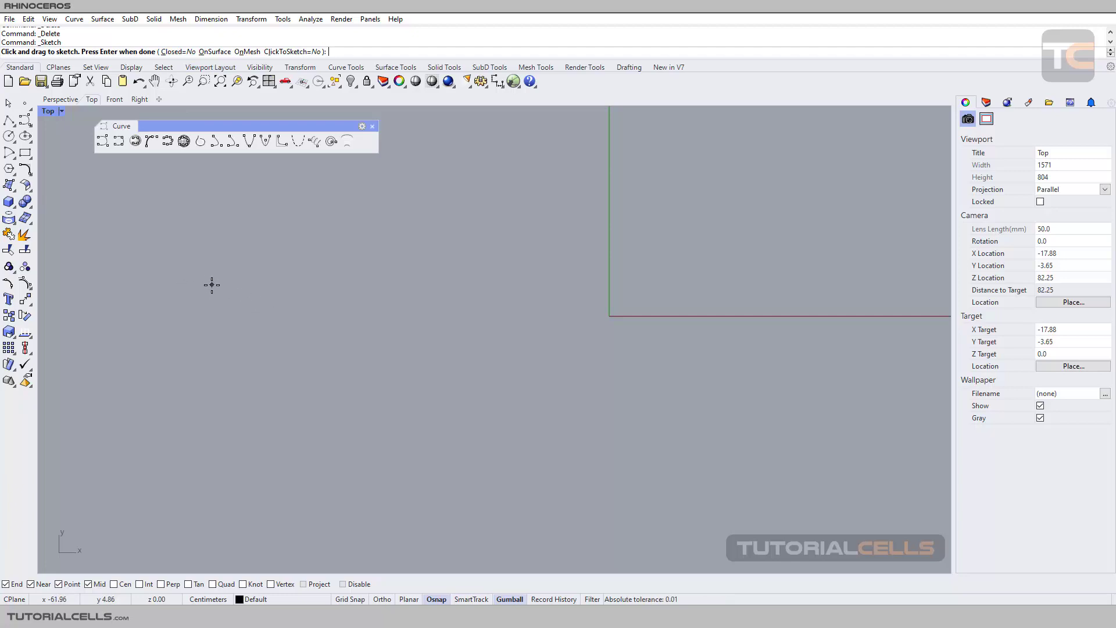
pyautogui.moveTo(211, 284)
pyautogui.mouseDown()
pyautogui.moveTo(526, 245)
pyautogui.moveTo(615, 341)
pyautogui.moveTo(463, 456)
pyautogui.moveTo(481, 304)
pyautogui.moveTo(467, 402)
pyautogui.moveTo(516, 444)
pyautogui.moveTo(530, 304)
pyautogui.moveTo(305, 382)
pyautogui.mouseUp()
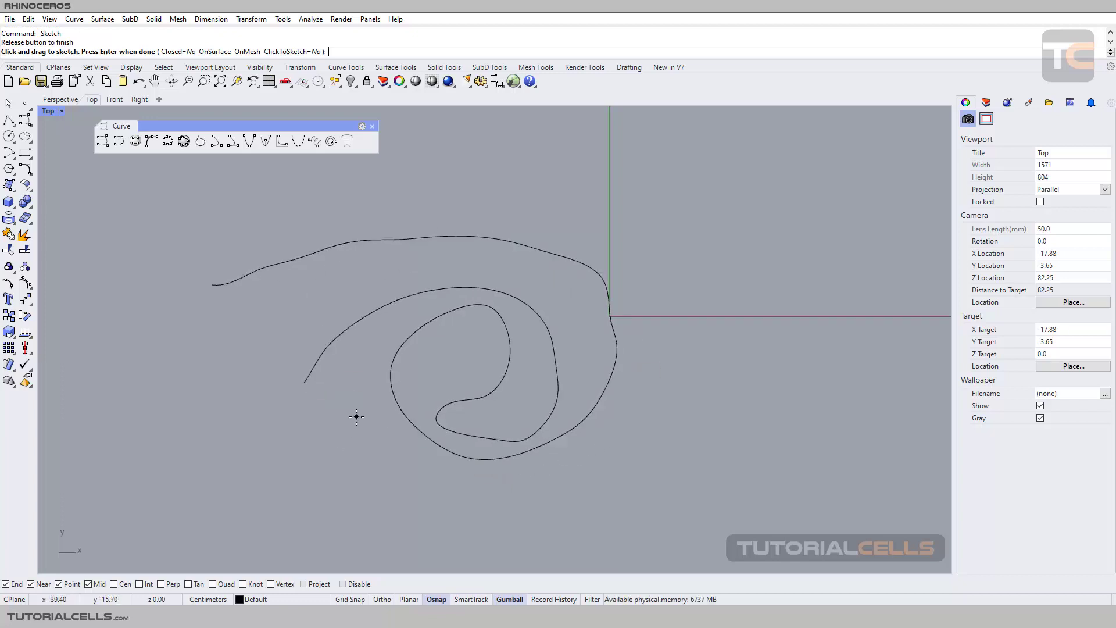
pyautogui.moveTo(359, 347); pyautogui.dragTo(292, 397, button='right')
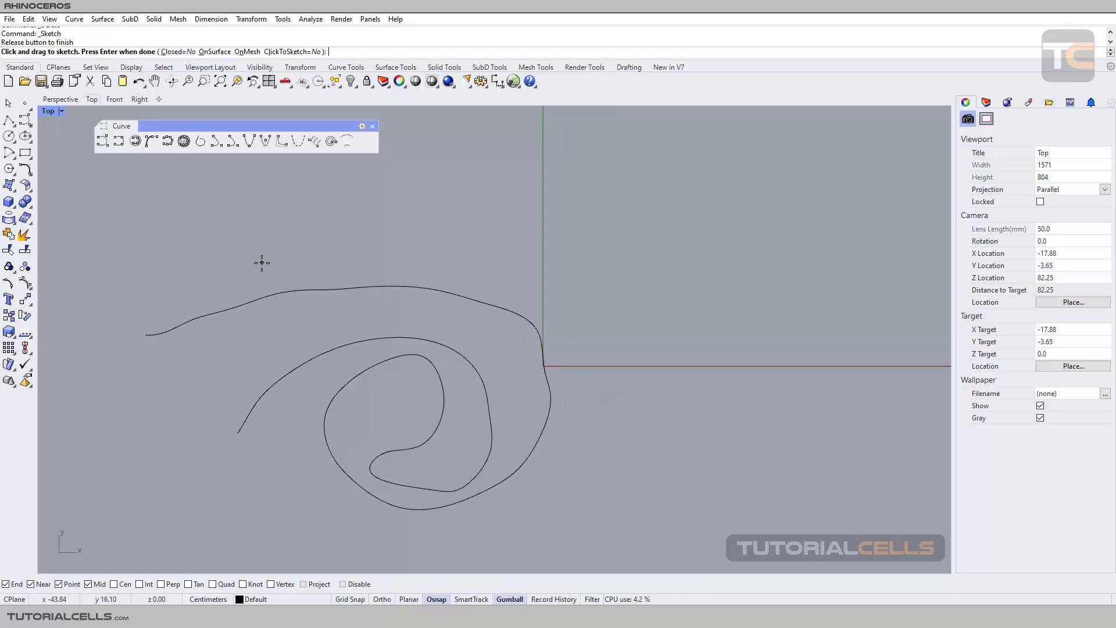
pyautogui.press('Return')
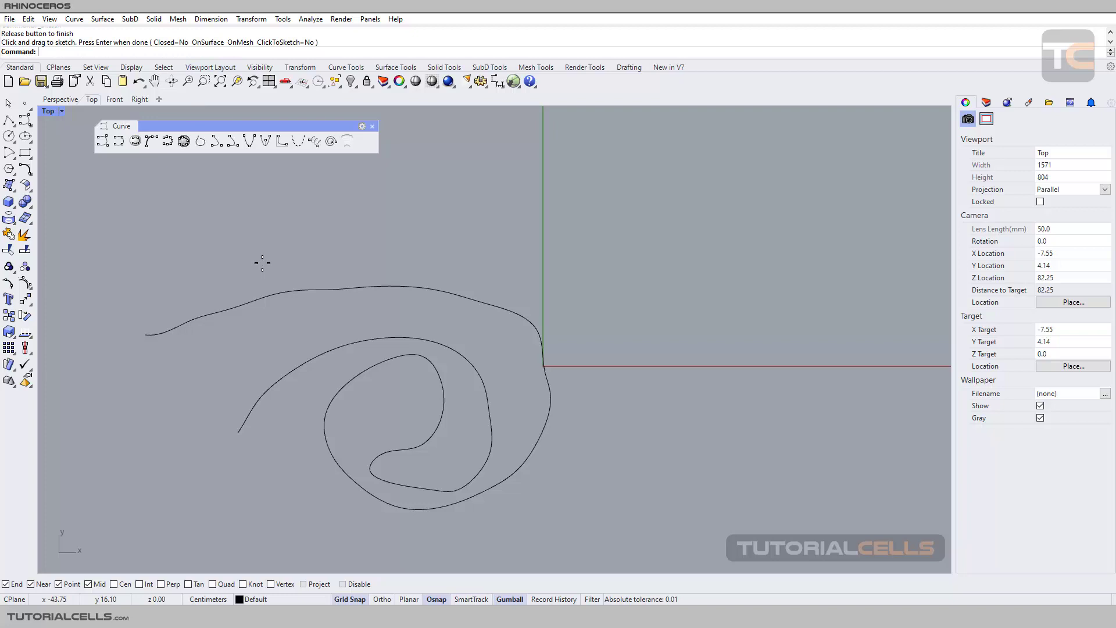
# Step: Sketch a closed freehand loop above the spiral, then set Closed back to No
pyautogui.click(167, 141)
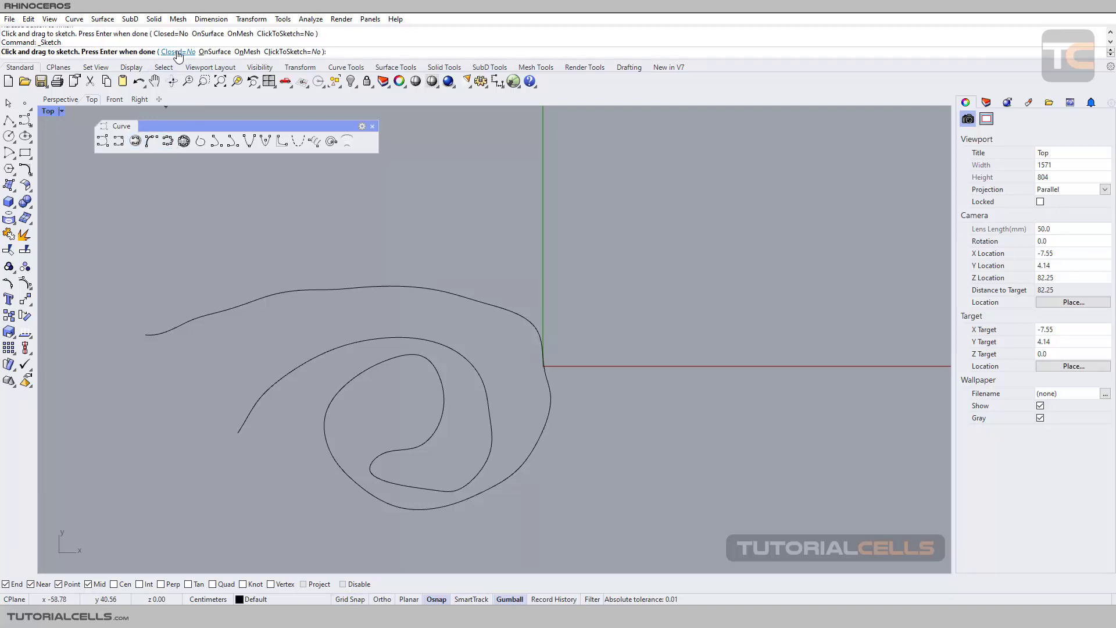
pyautogui.click(177, 53)
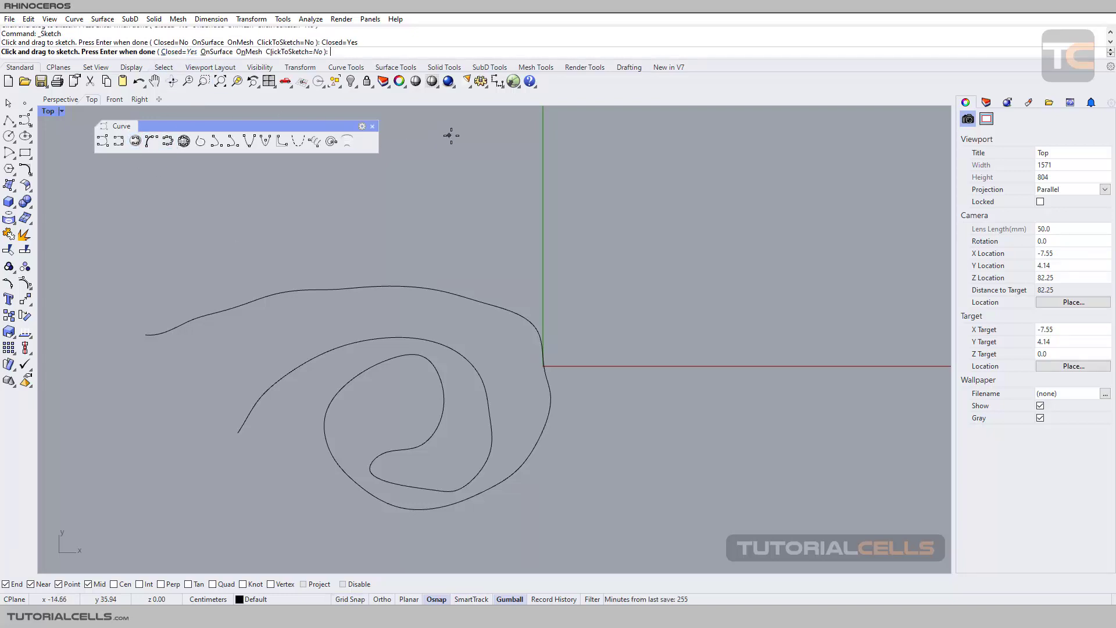
pyautogui.moveTo(451, 135)
pyautogui.mouseDown()
pyautogui.moveTo(420, 241)
pyautogui.moveTo(423, 212)
pyautogui.mouseUp()
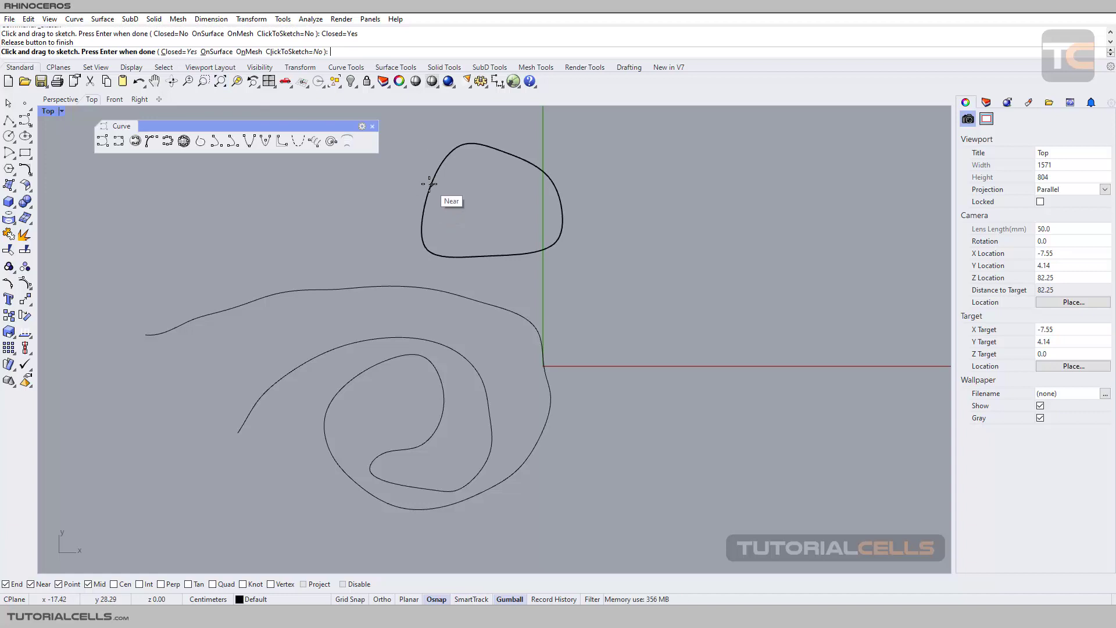
pyautogui.click(177, 51)
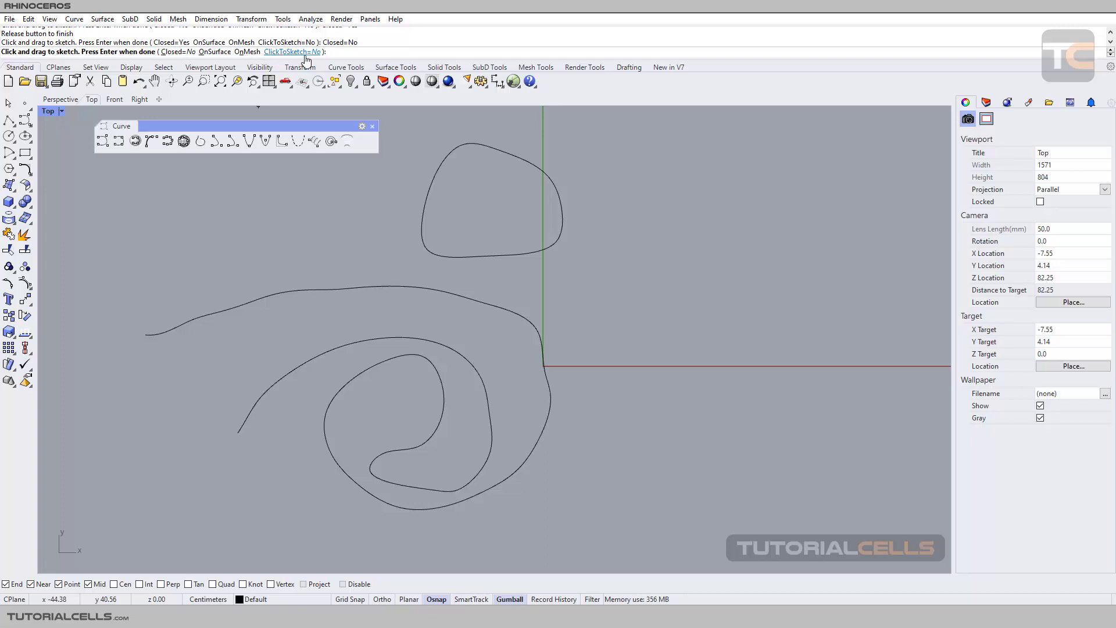
# Step: Drag-sketch a curve above the spiral ending in a small downward hook
pyautogui.moveTo(247, 221); pyautogui.dragTo(329, 233, button='right')
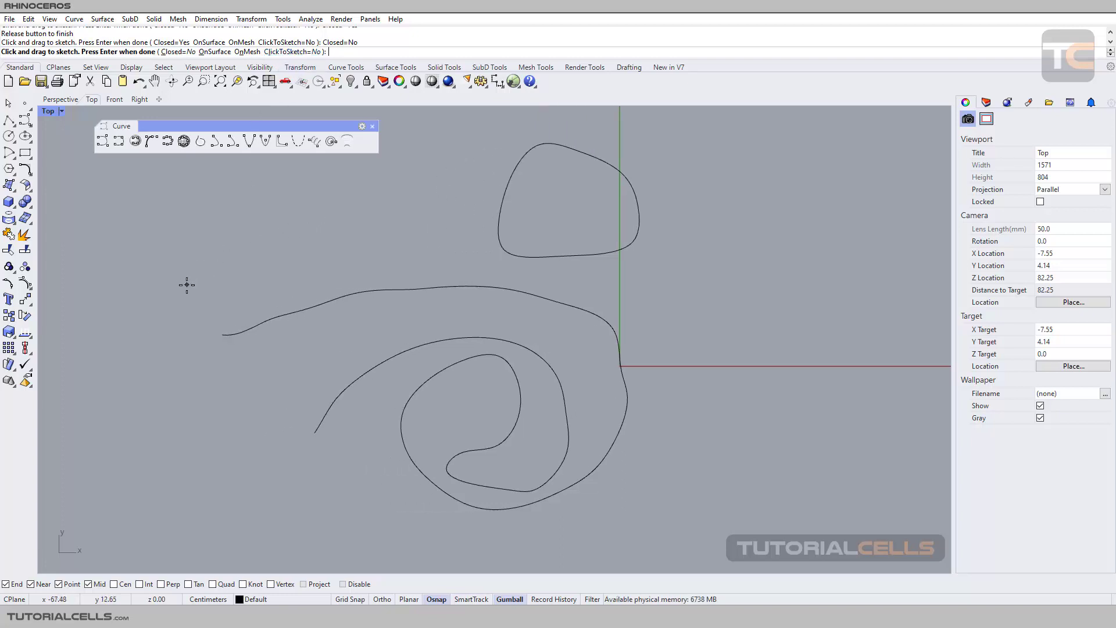
pyautogui.moveTo(187, 284)
pyautogui.mouseDown()
pyautogui.moveTo(453, 188)
pyautogui.moveTo(453, 237)
pyautogui.mouseUp()
pyautogui.moveTo(333, 272); pyautogui.dragTo(354, 312, button='right')
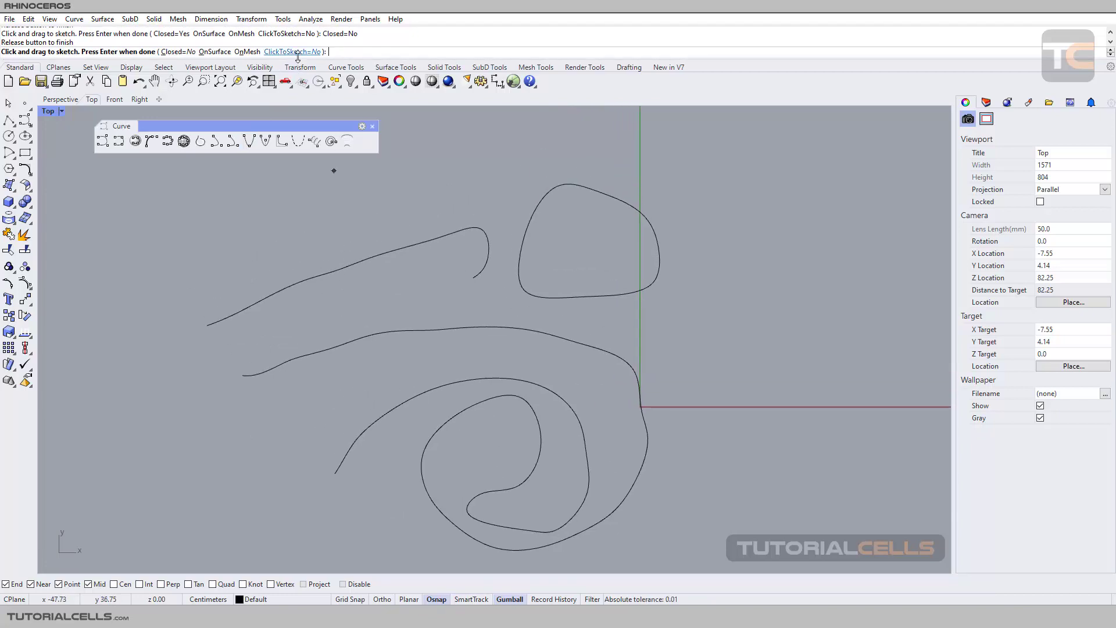
# Step: With ClickToSketch=Yes, click-sketch an arc sweeping over the loop
pyautogui.click(297, 51)
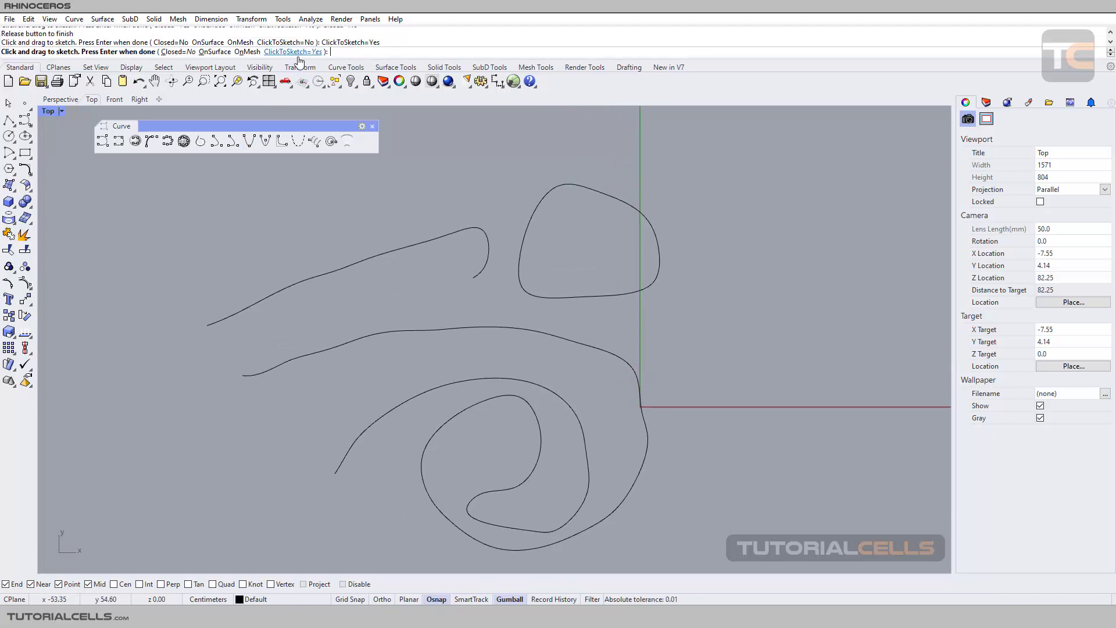
pyautogui.click(160, 249)
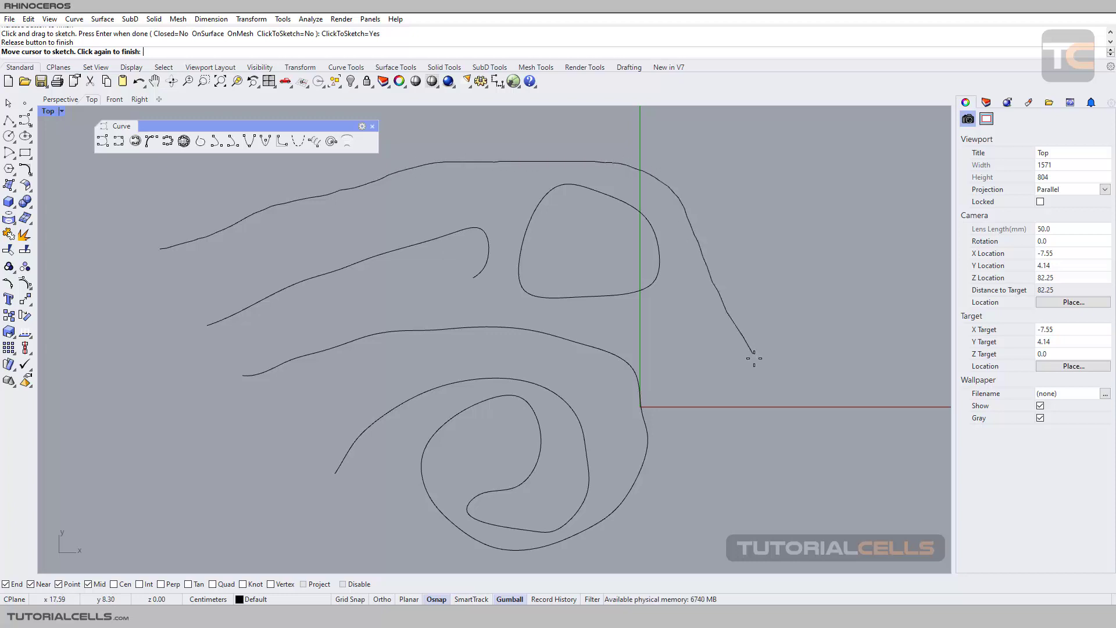
pyautogui.click(709, 370)
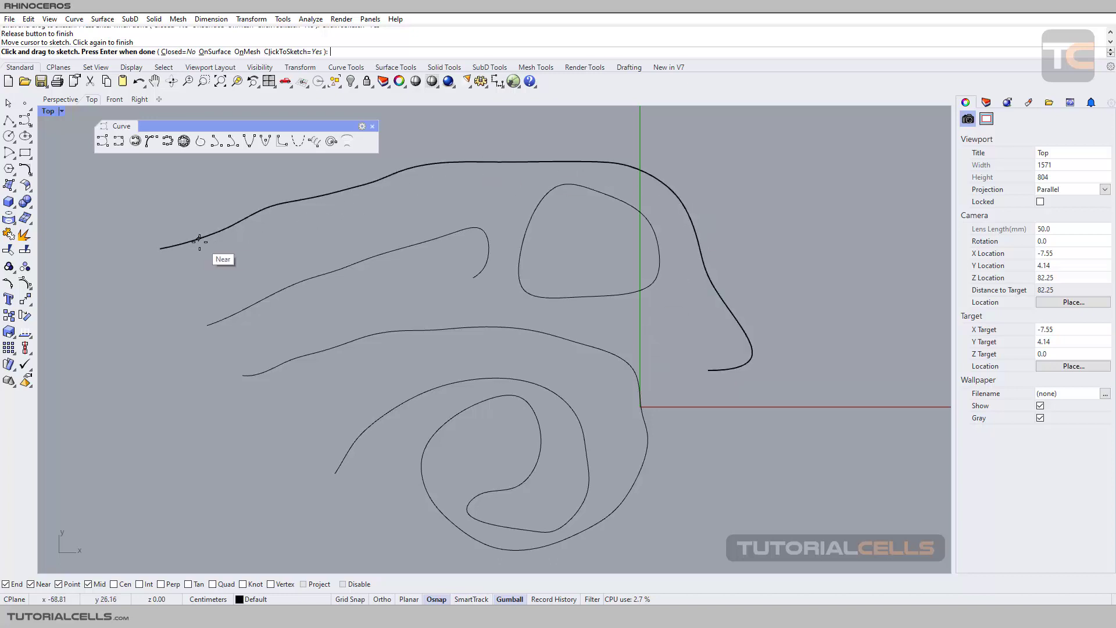
pyautogui.press('Return')
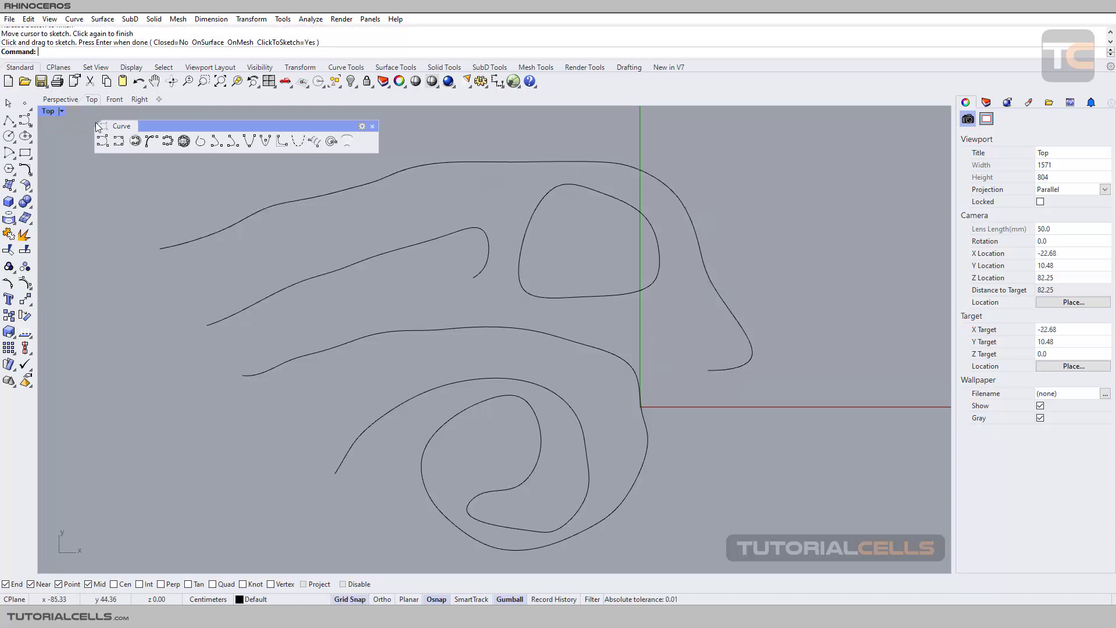
# Step: With ClickToSketch=No, drag-sketch a wide arc over all the other curves
pyautogui.click(151, 142)
pyautogui.click(291, 52)
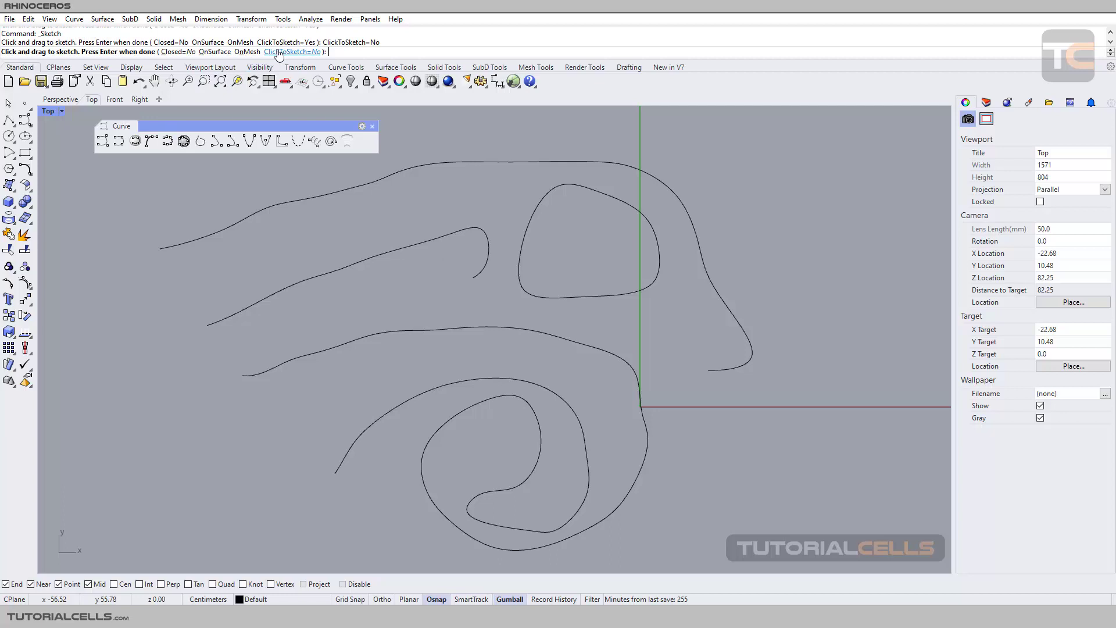
pyautogui.moveTo(123, 215); pyautogui.dragTo(740, 233)
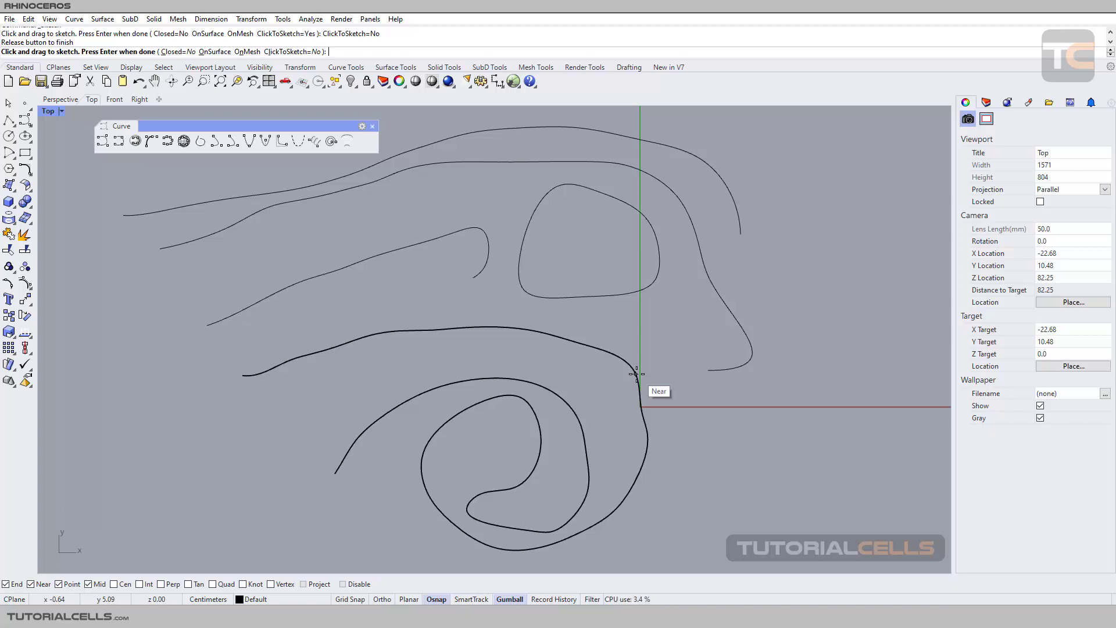
pyautogui.scroll(-1, 429, 251)
pyautogui.scroll(-1, 399, 269)
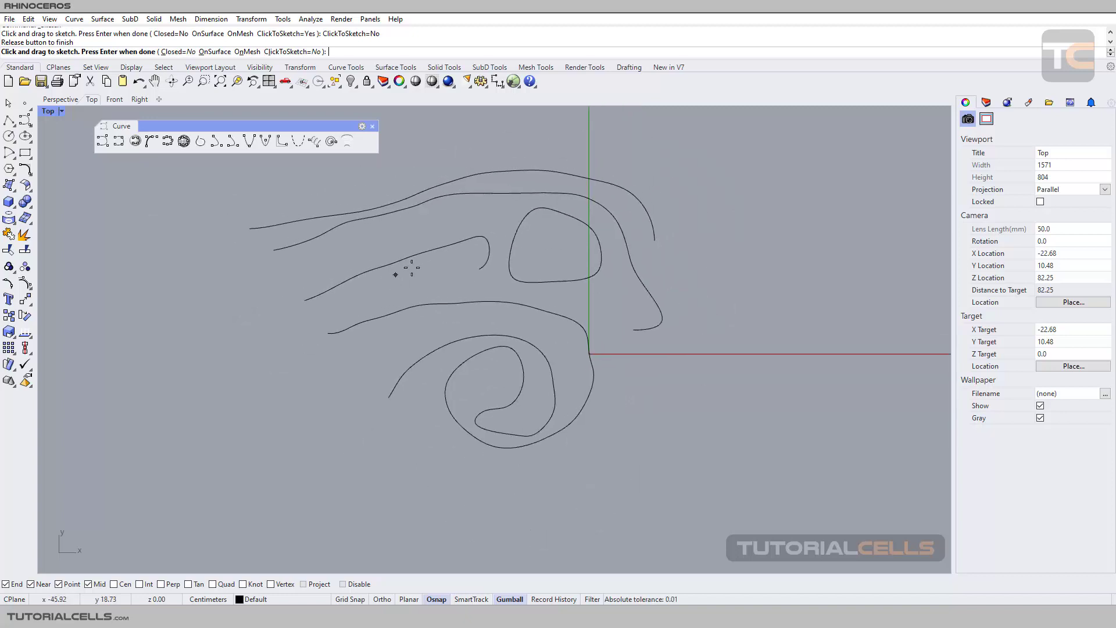
# Step: Delete all five sketched curves and return to the Perspective viewport
pyautogui.press('Return')
pyautogui.moveTo(625, 165); pyautogui.dragTo(436, 440)
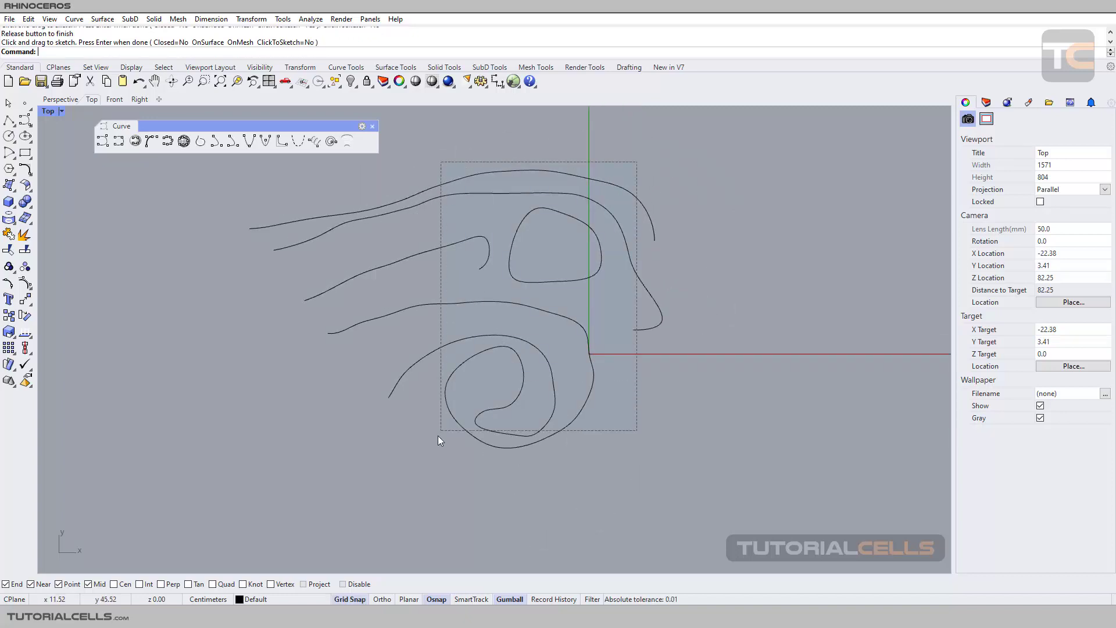
pyautogui.press('Delete')
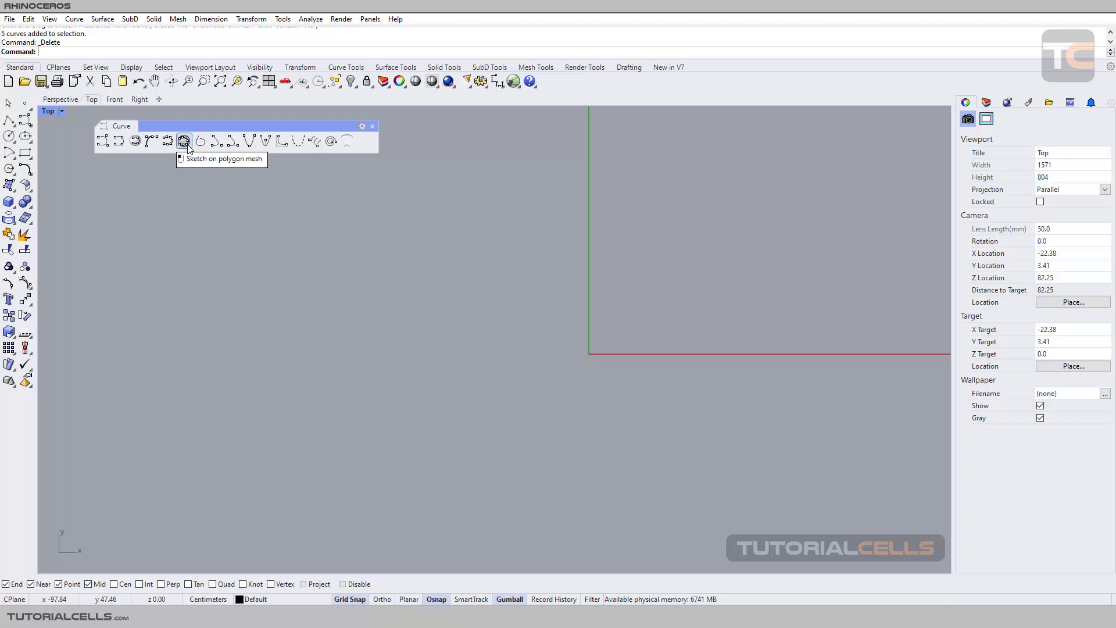
pyautogui.click(60, 100)
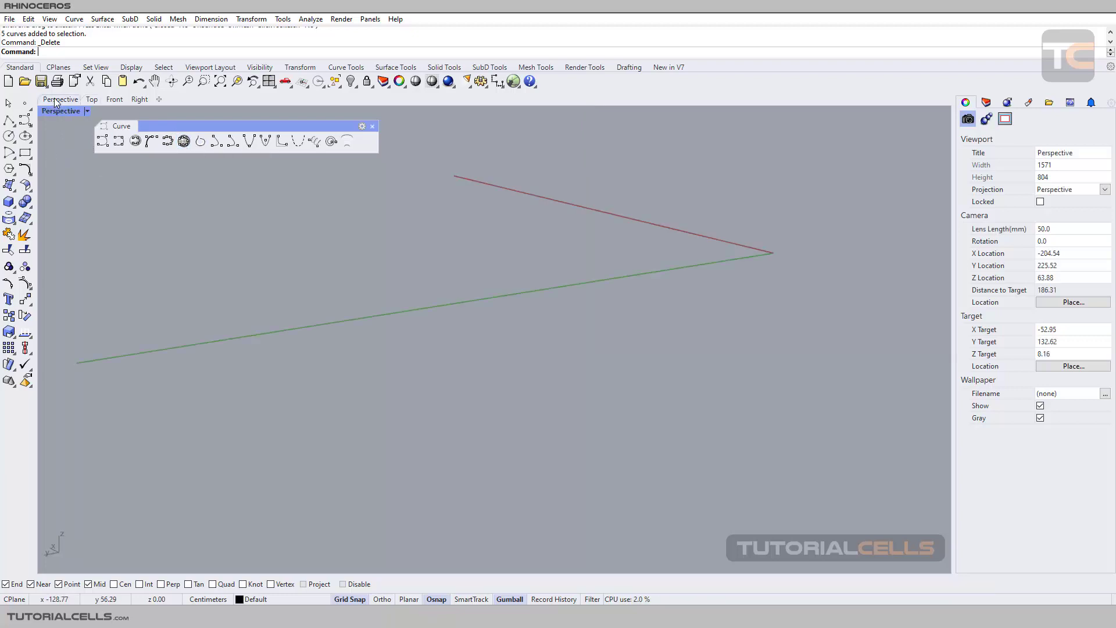
pyautogui.click(9, 202)
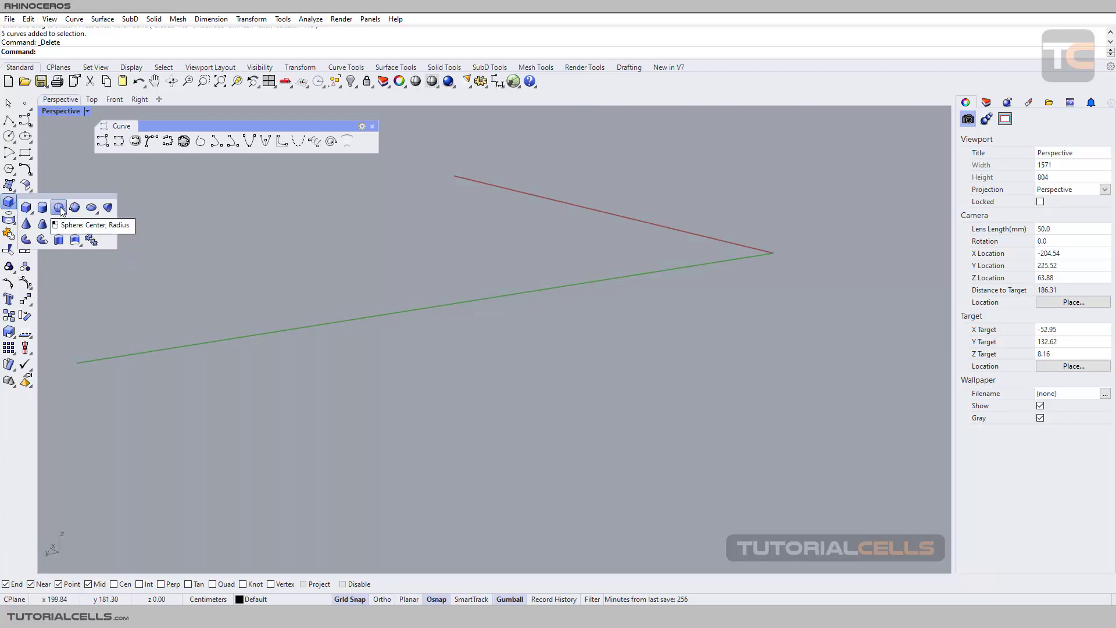
# Step: Create a NURBS sphere of radius 25.5 centred on the green axis
pyautogui.click(60, 210)
pyautogui.click(284, 330)
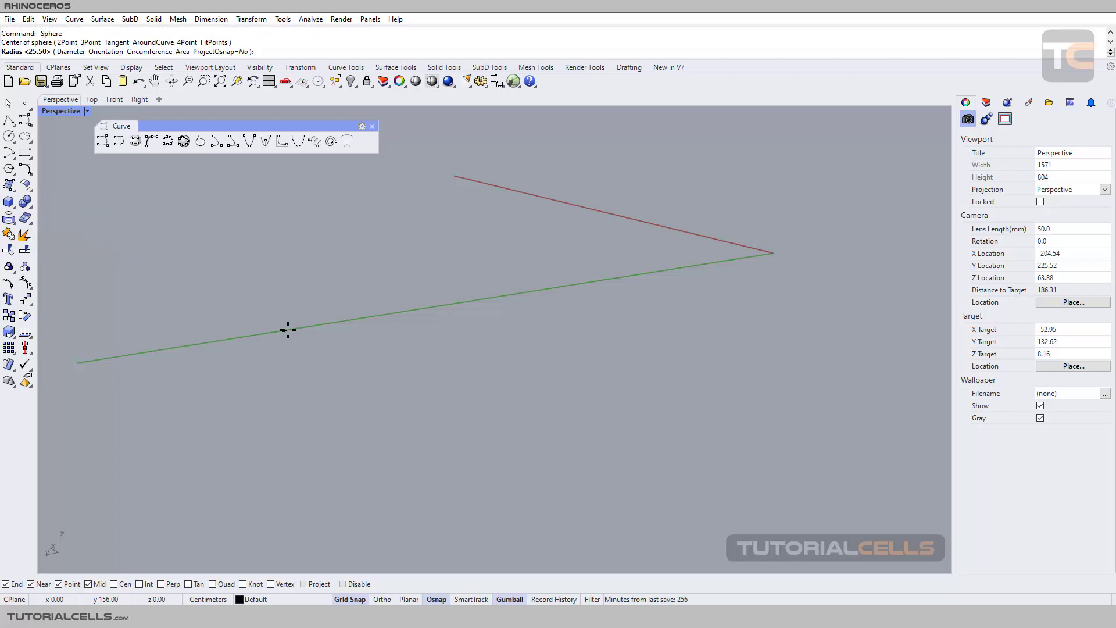
pyautogui.click(363, 308)
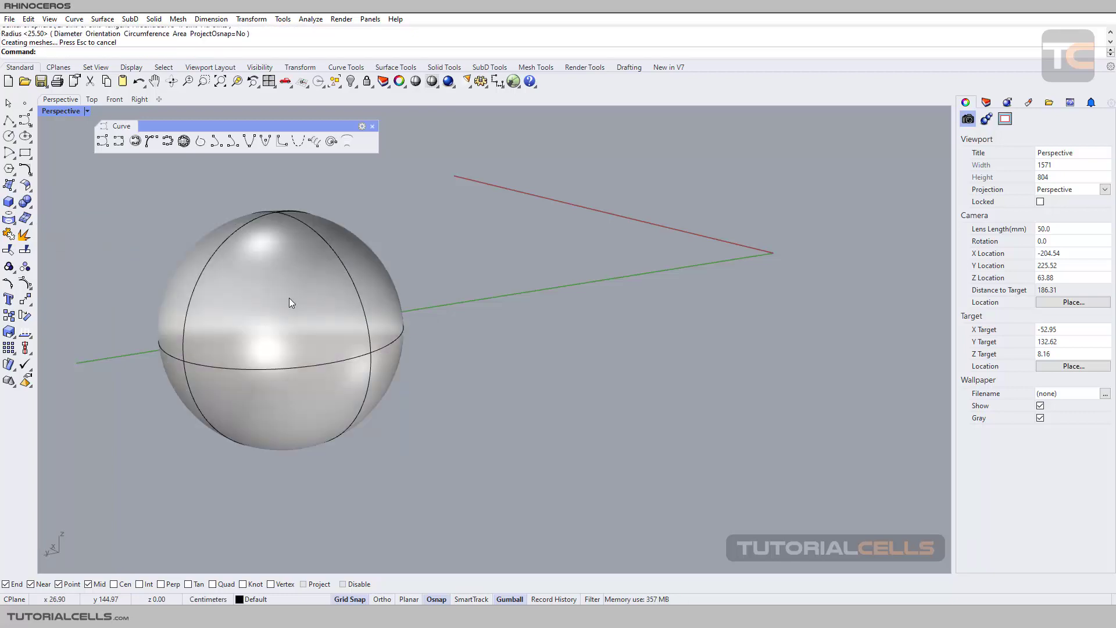
pyautogui.click(536, 67)
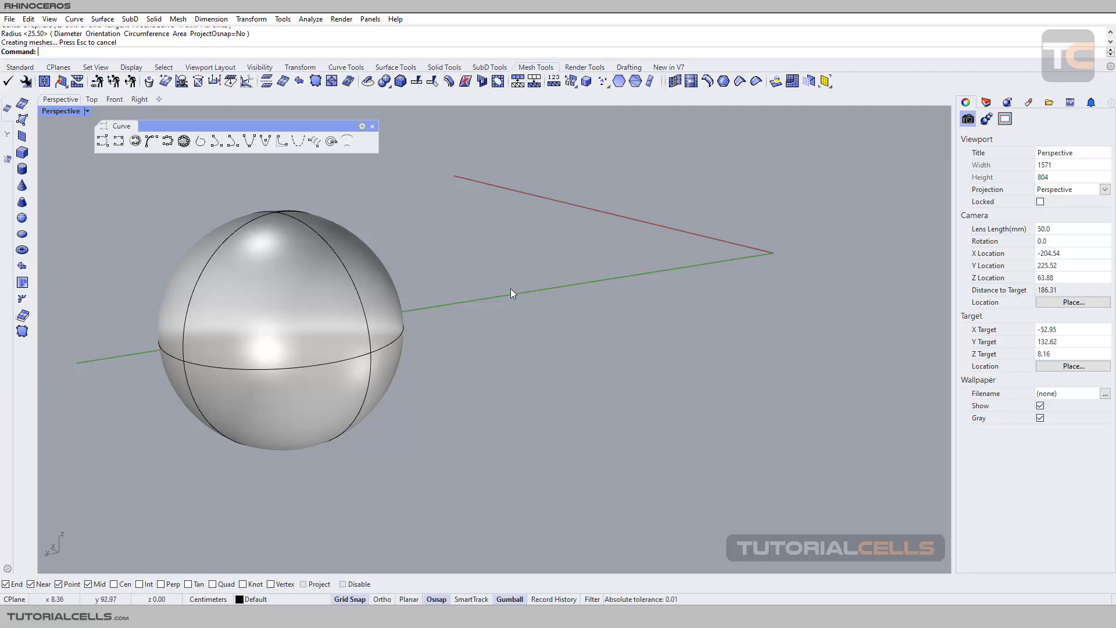
# Step: Place a polygon mesh sphere to the right of the NURBS sphere
pyautogui.moveTo(581, 316)
pyautogui.mouseDown(button='right')
pyautogui.moveTo(601, 309)
pyautogui.moveTo(578, 337)
pyautogui.mouseUp(button='right')
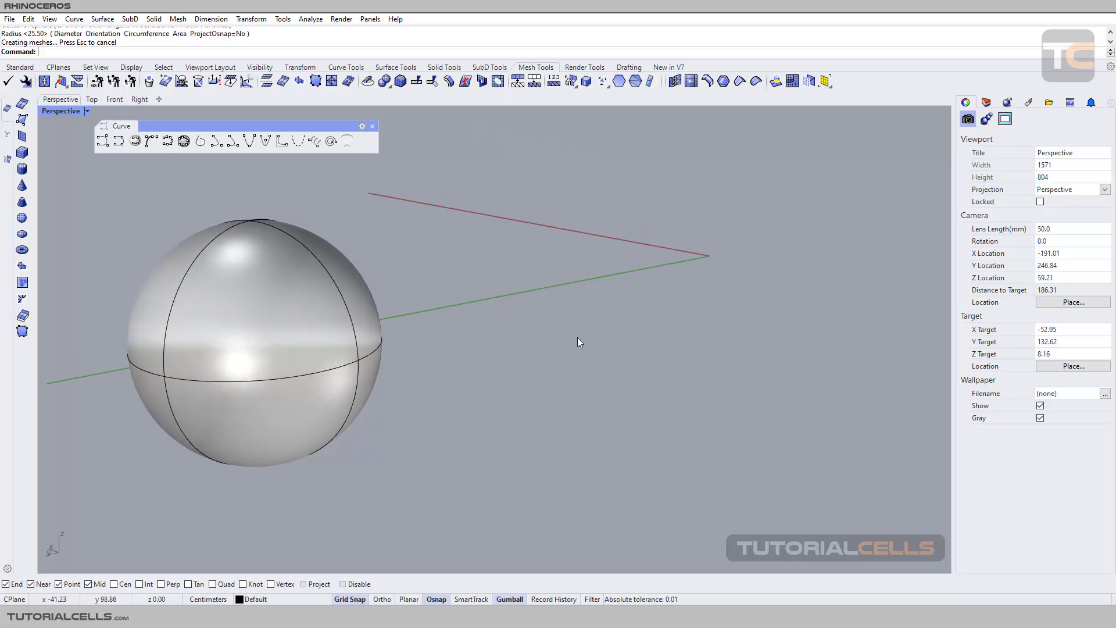
pyautogui.scroll(3, 542, 265)
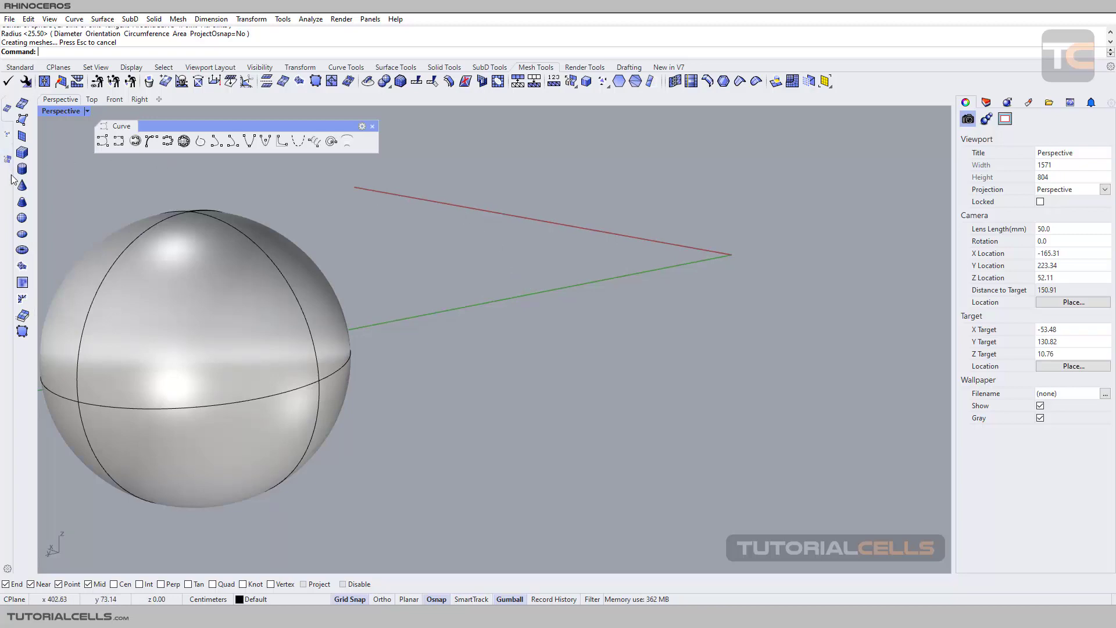
pyautogui.click(23, 218)
pyautogui.click(517, 303)
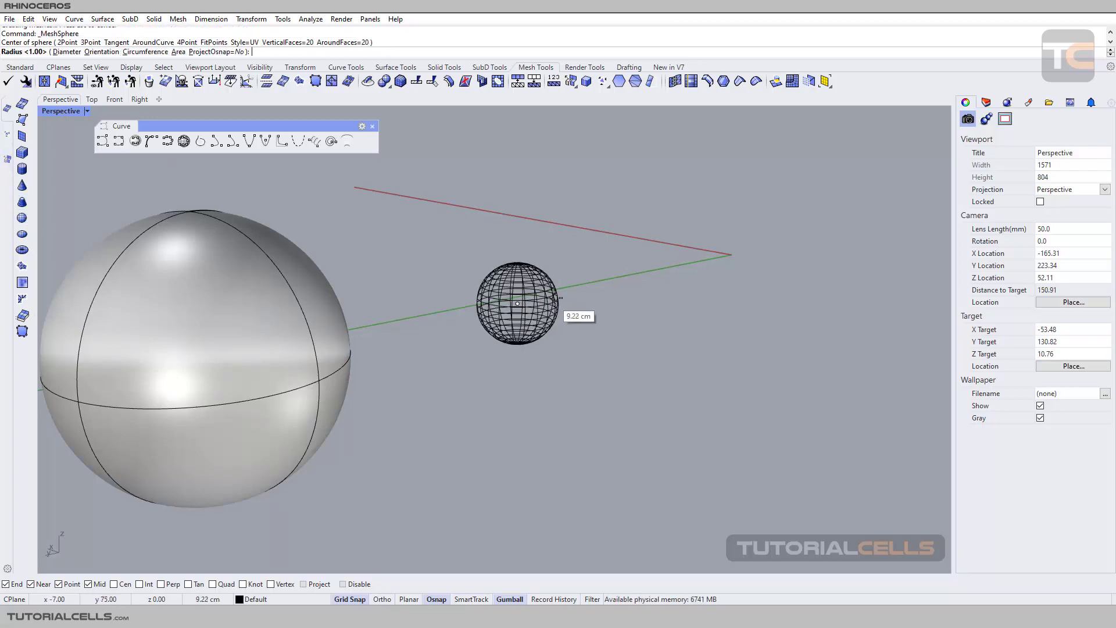
pyautogui.click(602, 283)
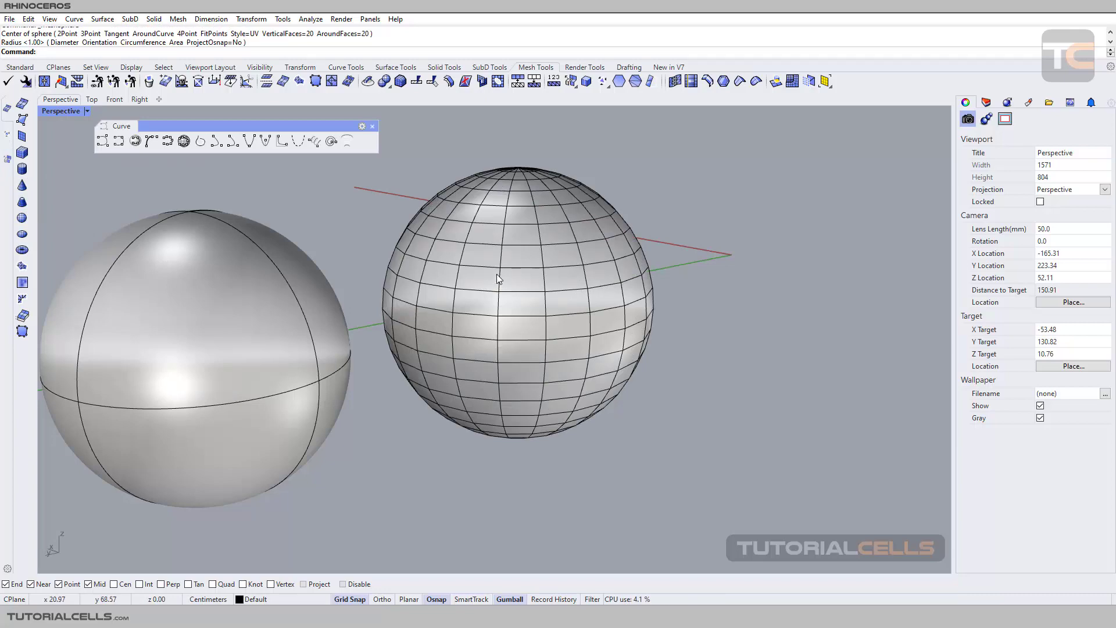
pyautogui.moveTo(478, 268)
pyautogui.mouseDown(button='right')
pyautogui.moveTo(576, 279)
pyautogui.moveTo(566, 270)
pyautogui.mouseUp(button='right')
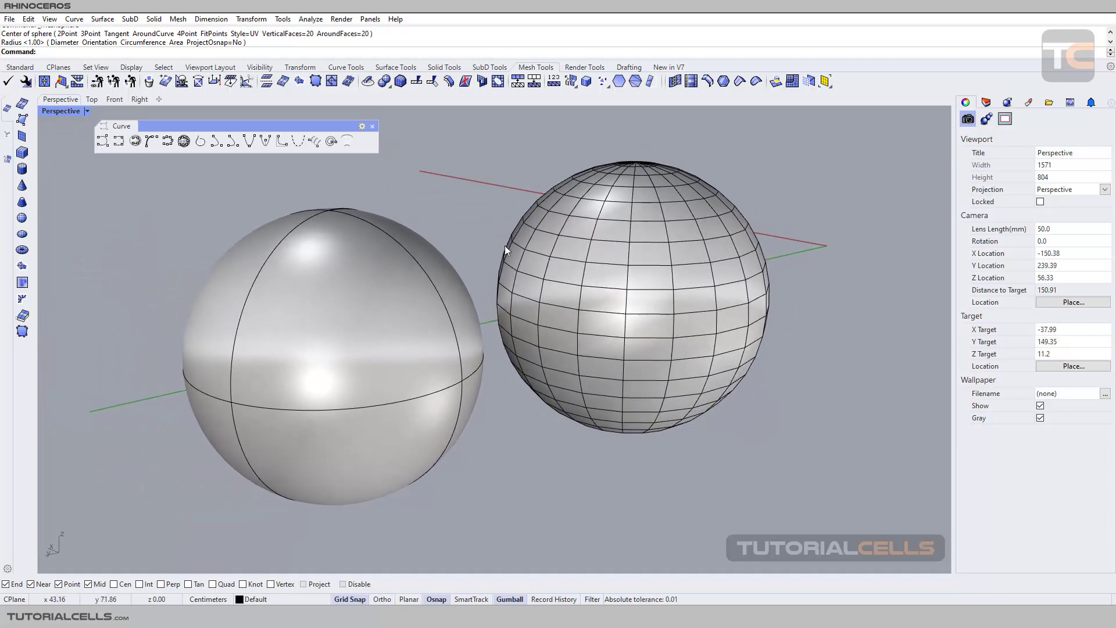
# Step: Use Sketch on surface to draw a freehand loop onto the left NURBS sphere
pyautogui.rightClick(167, 141)
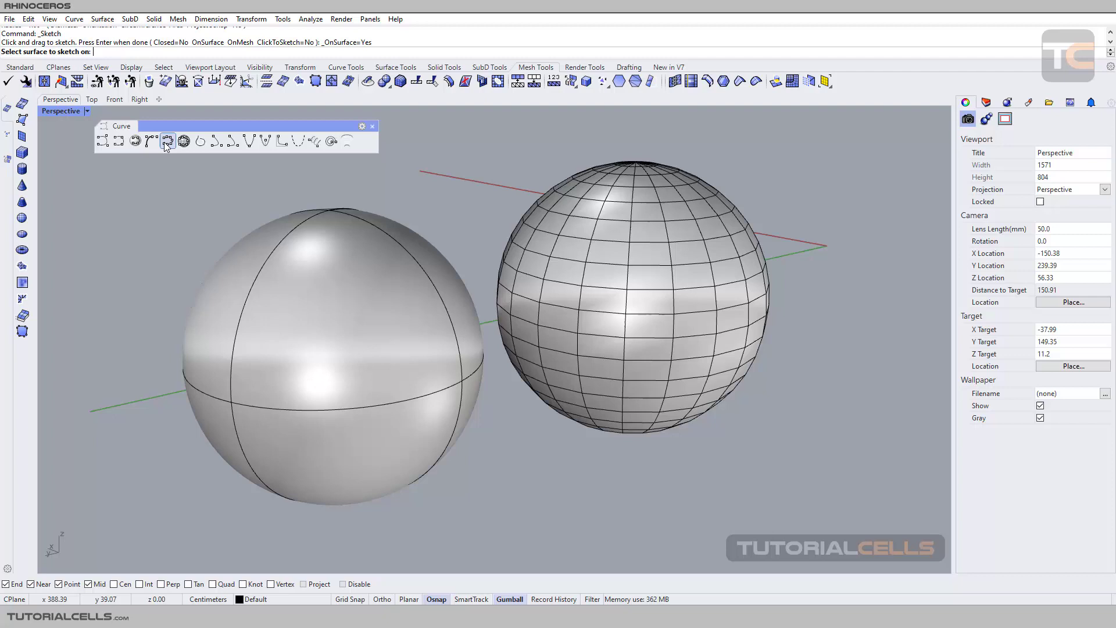
pyautogui.click(353, 247)
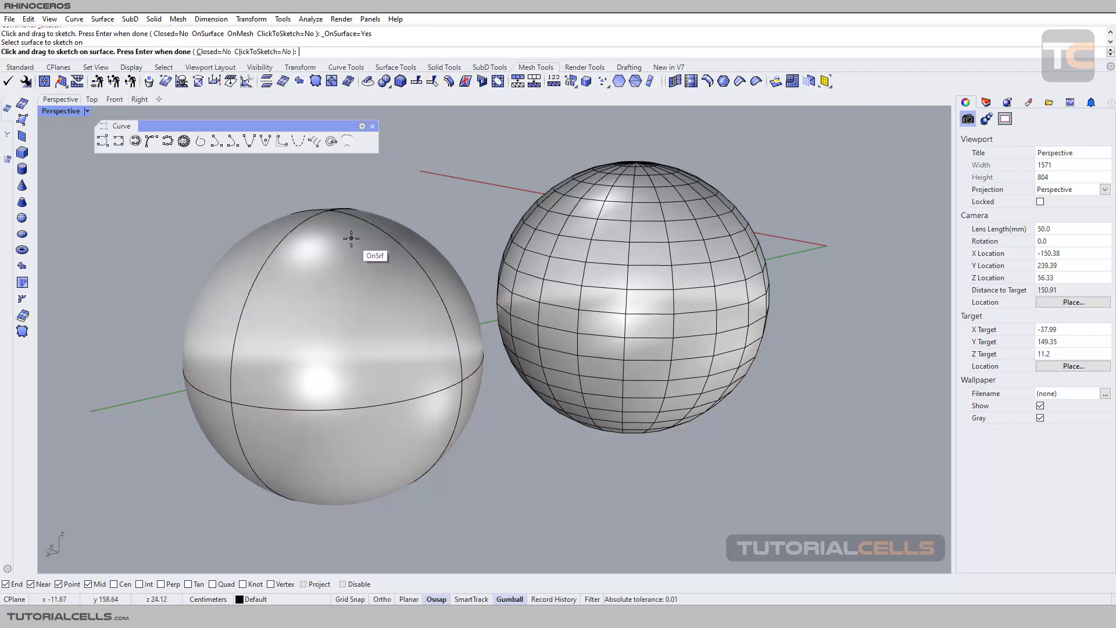
pyautogui.moveTo(351, 239)
pyautogui.mouseDown()
pyautogui.moveTo(401, 320)
pyautogui.moveTo(383, 404)
pyautogui.moveTo(241, 407)
pyautogui.moveTo(332, 353)
pyautogui.moveTo(353, 381)
pyautogui.mouseUp()
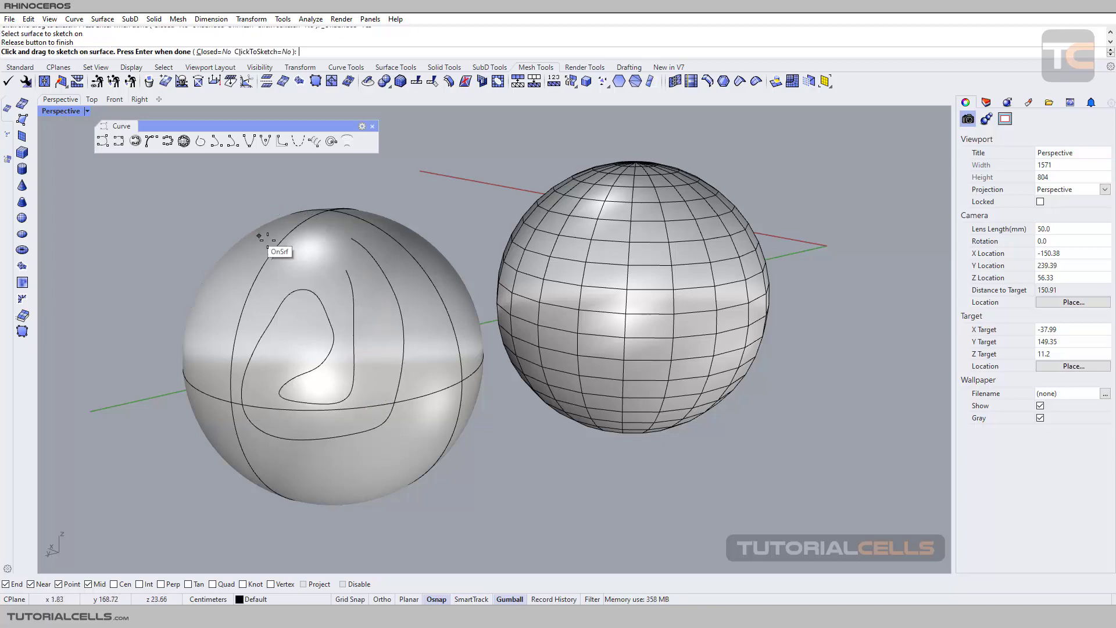
pyautogui.moveTo(302, 267)
pyautogui.mouseDown(button='right')
pyautogui.moveTo(386, 244)
pyautogui.moveTo(307, 269)
pyautogui.mouseUp(button='right')
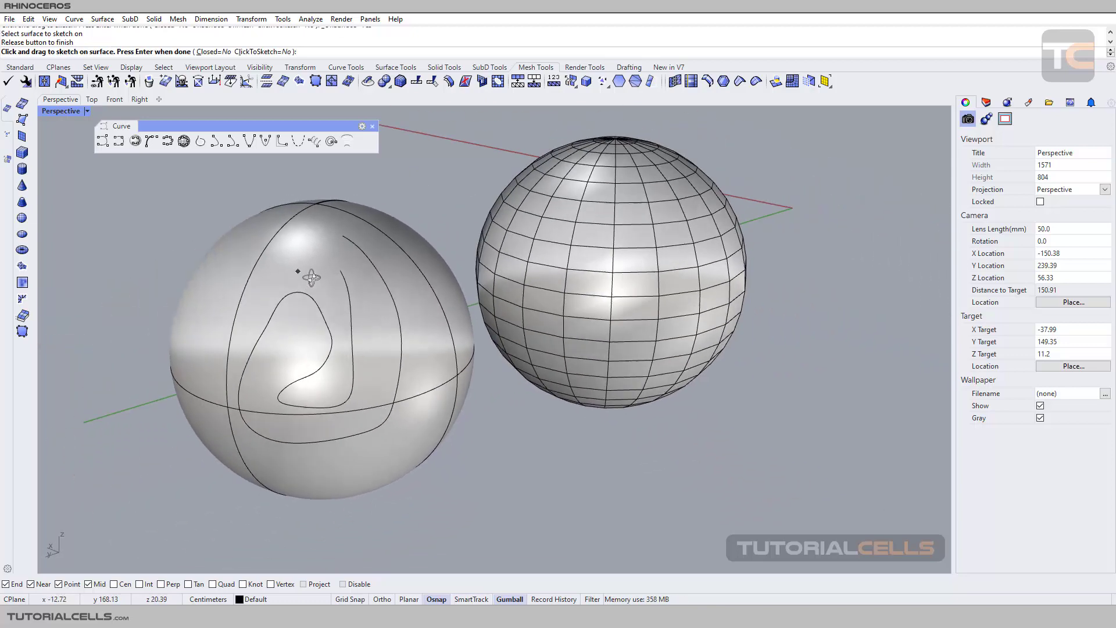
pyautogui.keyDown('shift'); pyautogui.moveTo(595, 239); pyautogui.dragTo(492, 271, button='right'); pyautogui.keyUp('shift')
pyautogui.press('Return')
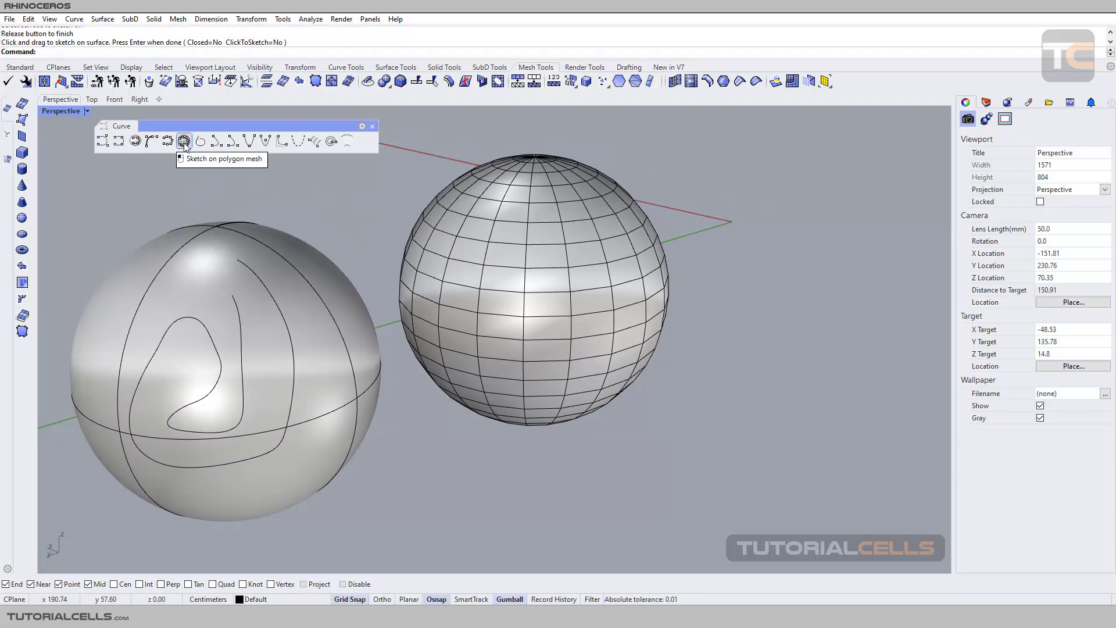
# Step: Zoom, orbit and pan the Perspective view to frame the mesh sphere close up
pyautogui.scroll(2, 624, 232)
pyautogui.scroll(2, 624, 231)
pyautogui.scroll(2, 638, 219)
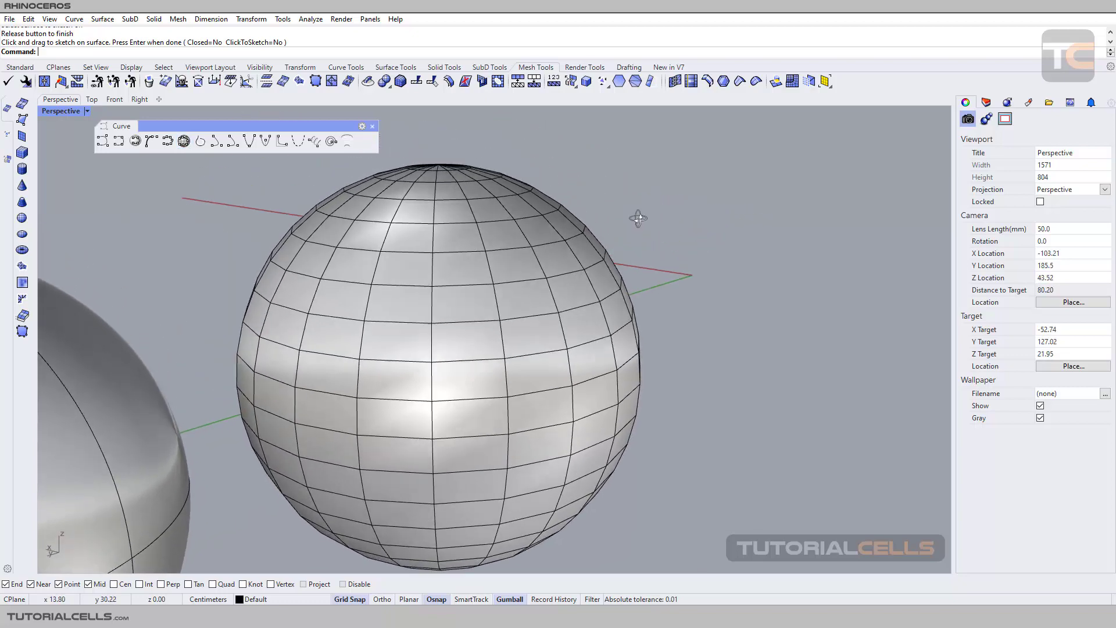
pyautogui.moveTo(638, 218); pyautogui.dragTo(615, 221, button='right')
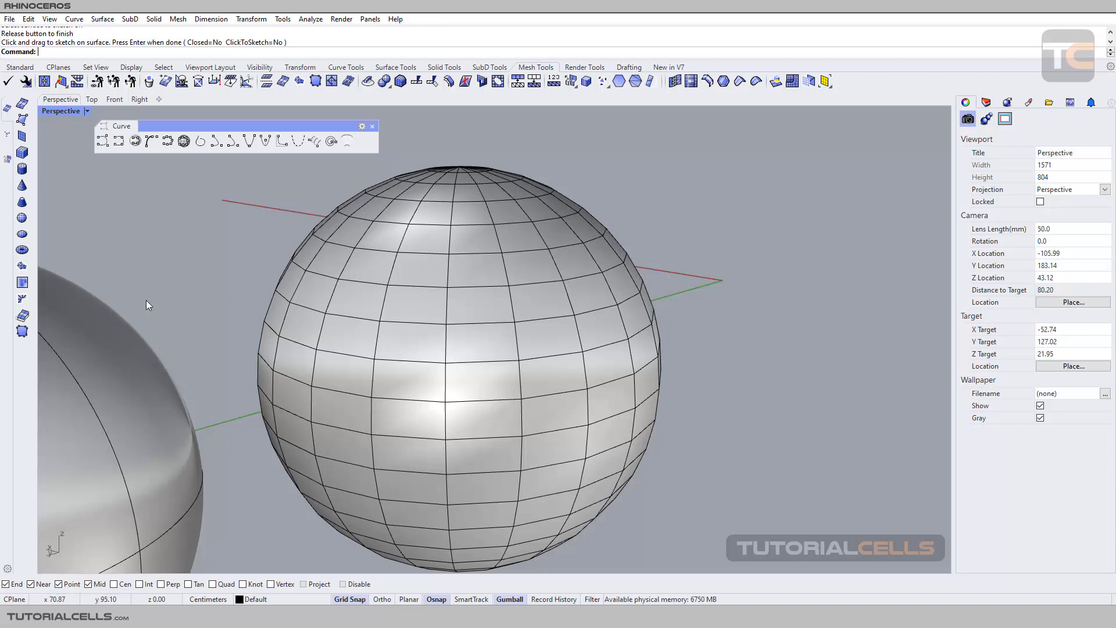
pyautogui.scroll(-5, 378, 329)
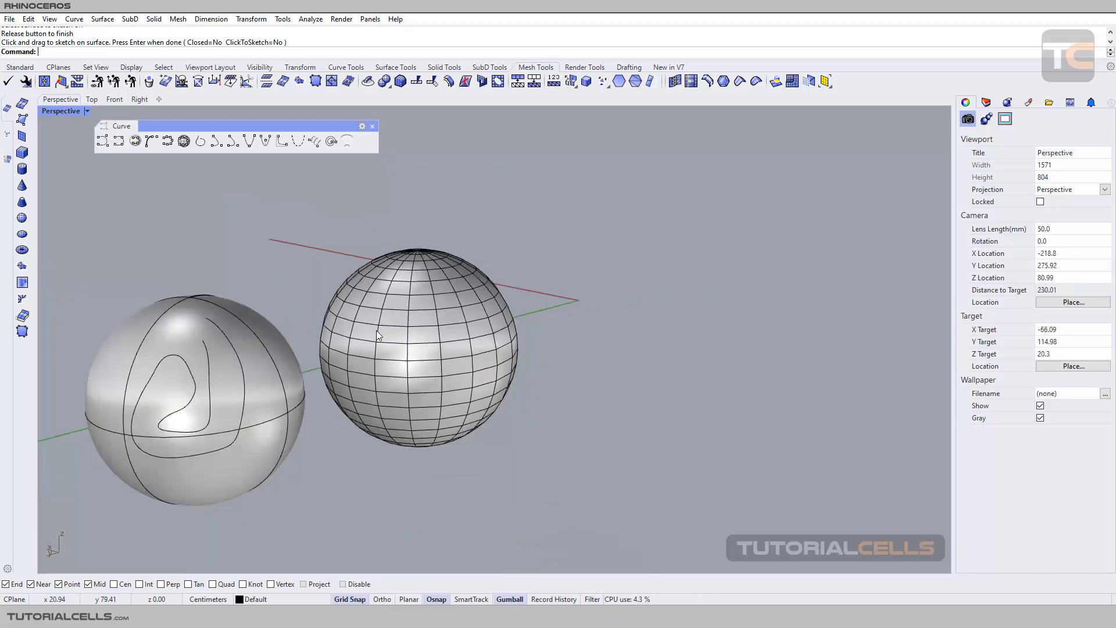
pyautogui.scroll(2, 323, 311)
pyautogui.scroll(2, 250, 313)
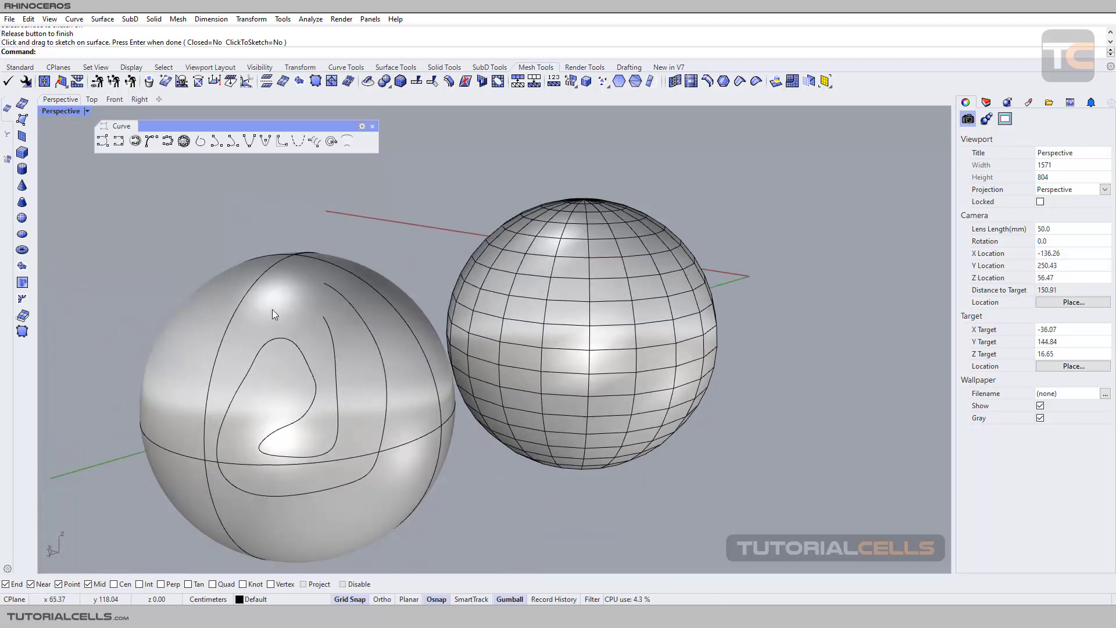
pyautogui.scroll(1, 667, 242)
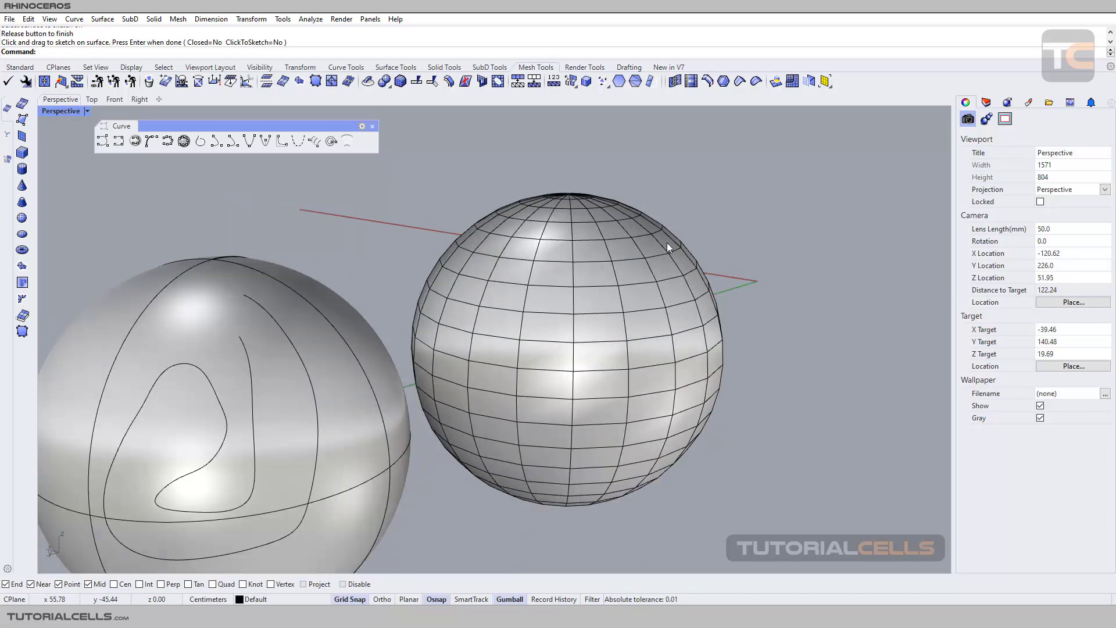
pyautogui.scroll(1, 639, 256)
pyautogui.scroll(1, 615, 263)
pyautogui.moveTo(615, 262)
pyautogui.mouseDown(button='right')
pyautogui.moveTo(611, 274)
pyautogui.moveTo(657, 197)
pyautogui.mouseUp(button='right')
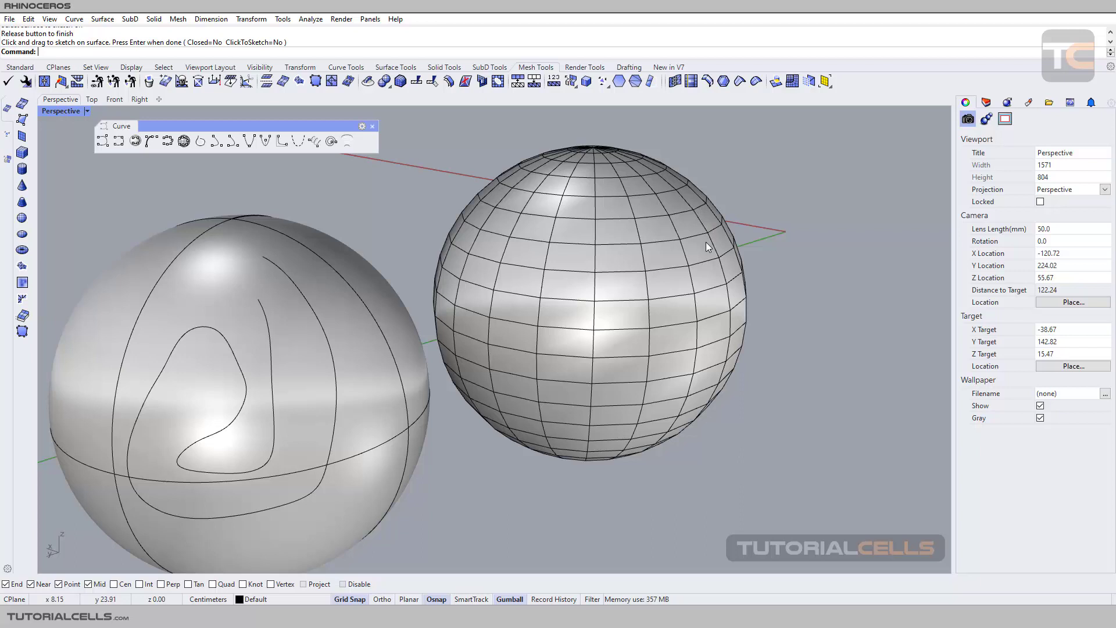
pyautogui.scroll(2, 706, 242)
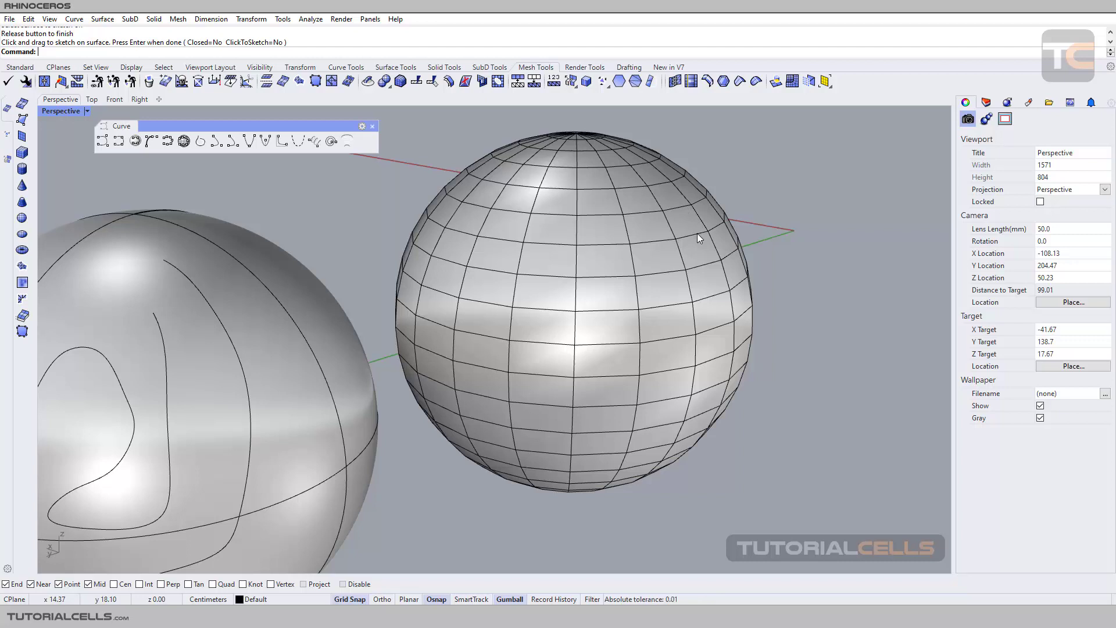
pyautogui.scroll(5, 700, 233)
pyautogui.scroll(5, 706, 222)
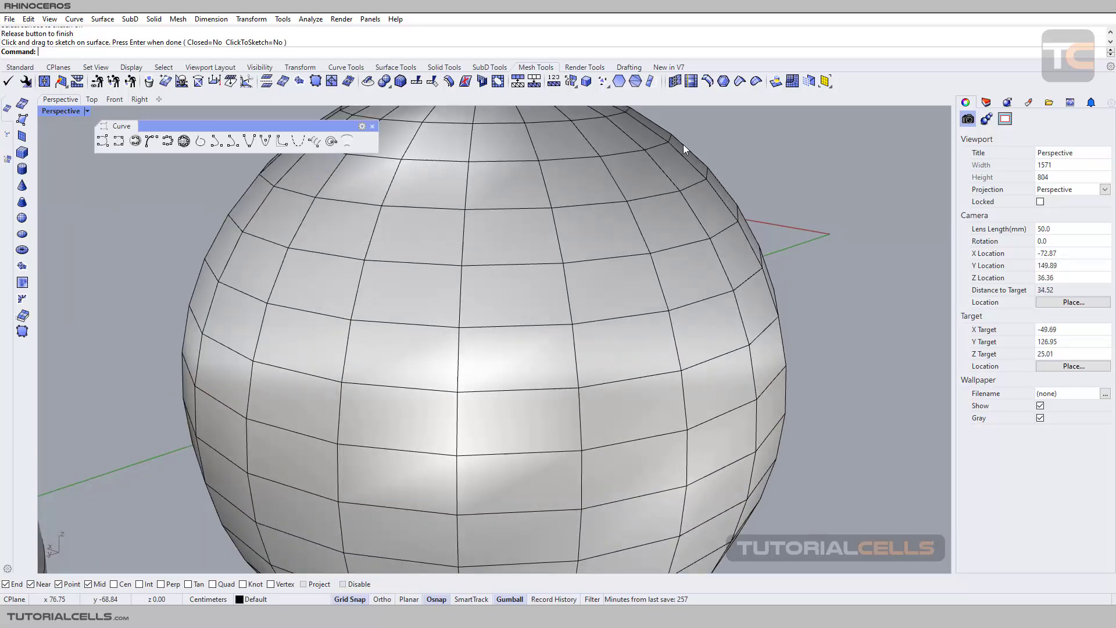
pyautogui.scroll(-2, 264, 288)
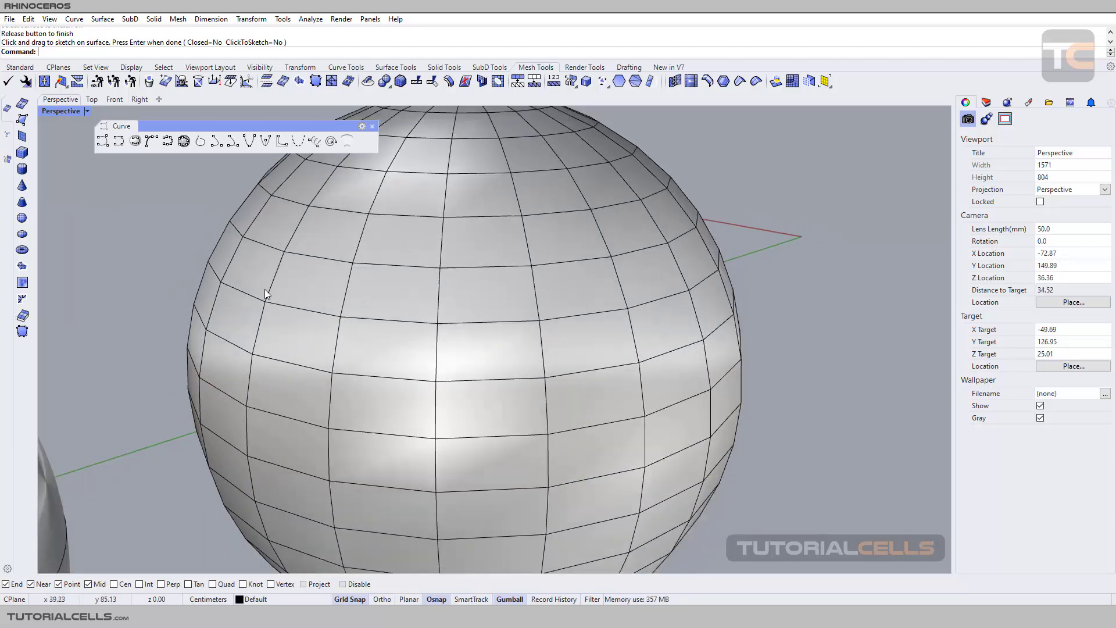
pyautogui.scroll(-2, 342, 303)
pyautogui.scroll(-2, 441, 263)
pyautogui.scroll(-4, 448, 251)
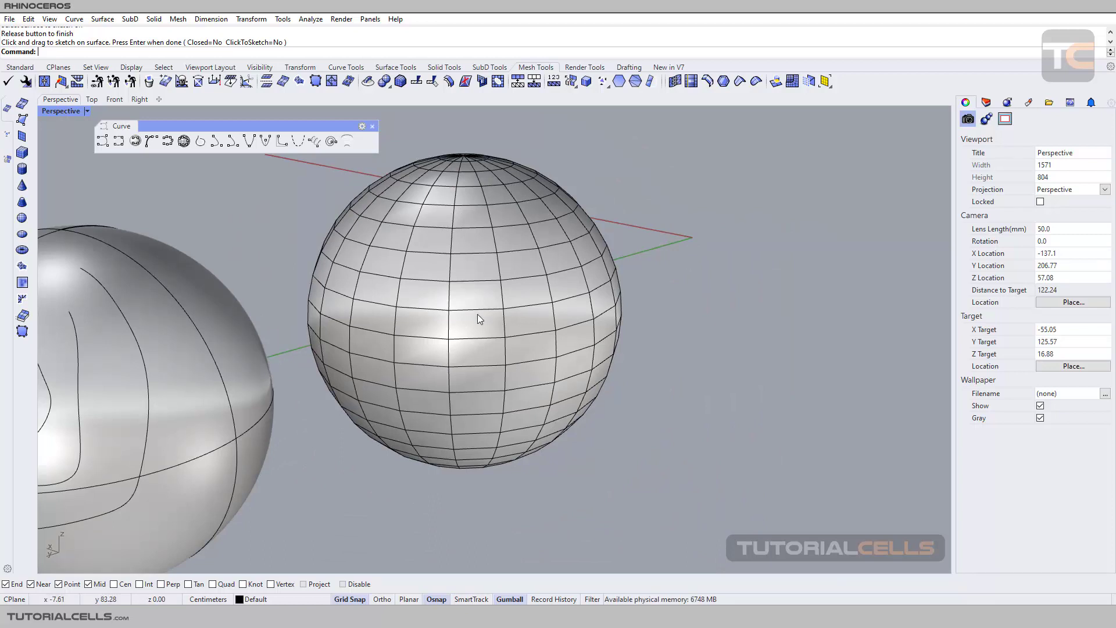
pyautogui.keyDown('shift'); pyautogui.moveTo(478, 319); pyautogui.dragTo(490, 315, button='right'); pyautogui.keyUp('shift')
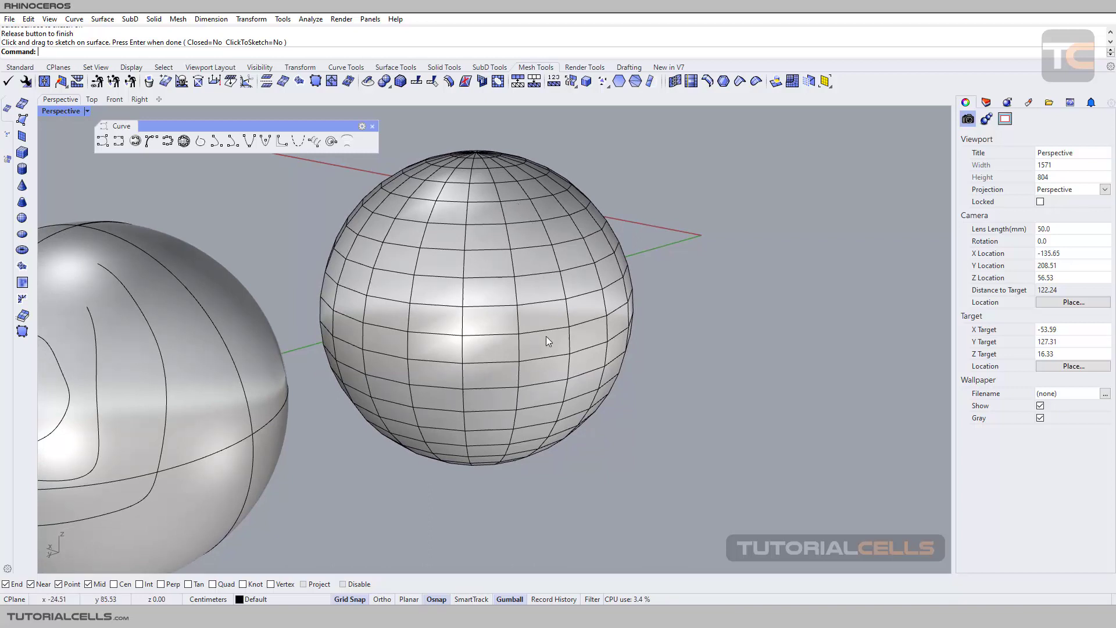
# Step: Use Sketch on polygon mesh to draw freehand strokes across the mesh sphere
pyautogui.click(185, 142)
pyautogui.moveTo(520, 190)
pyautogui.mouseDown()
pyautogui.moveTo(554, 399)
pyautogui.moveTo(476, 317)
pyautogui.mouseUp()
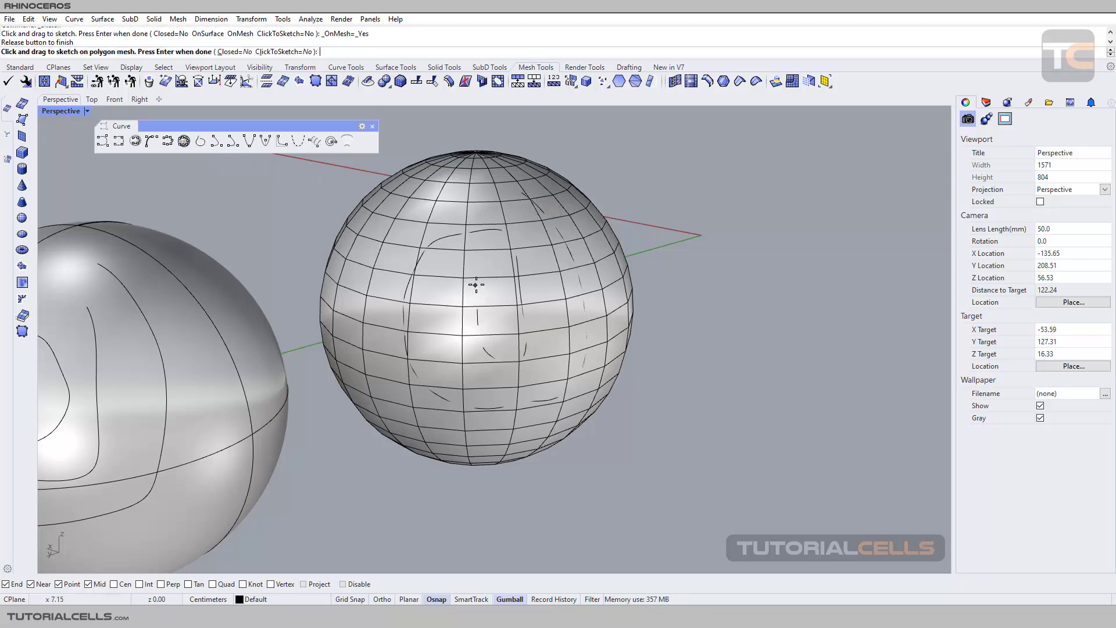
pyautogui.scroll(4, 506, 247)
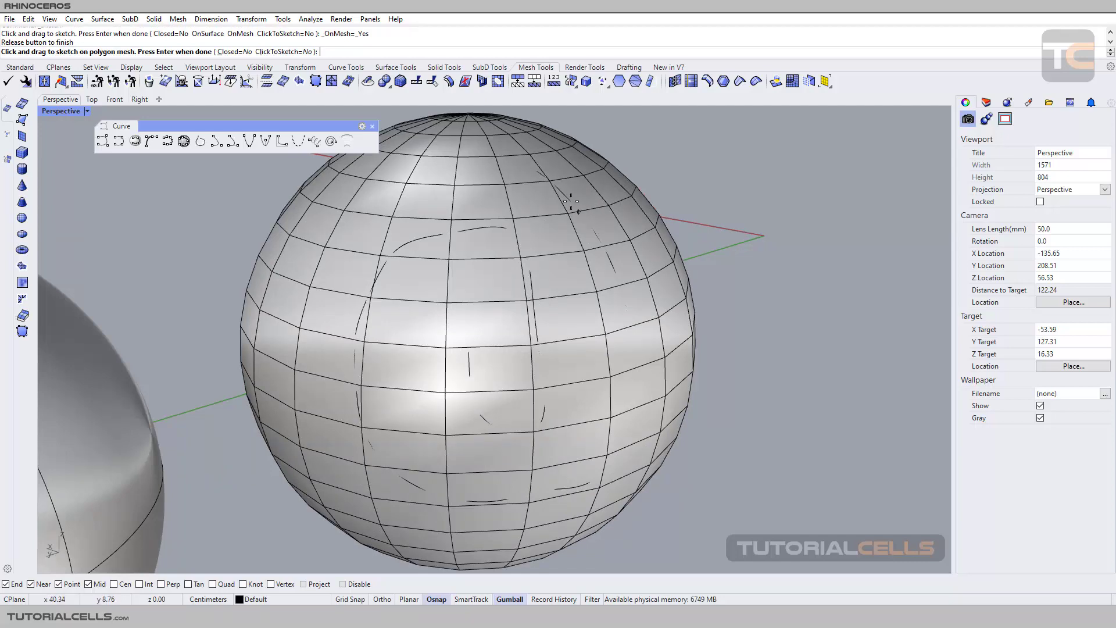
pyautogui.scroll(2, 588, 228)
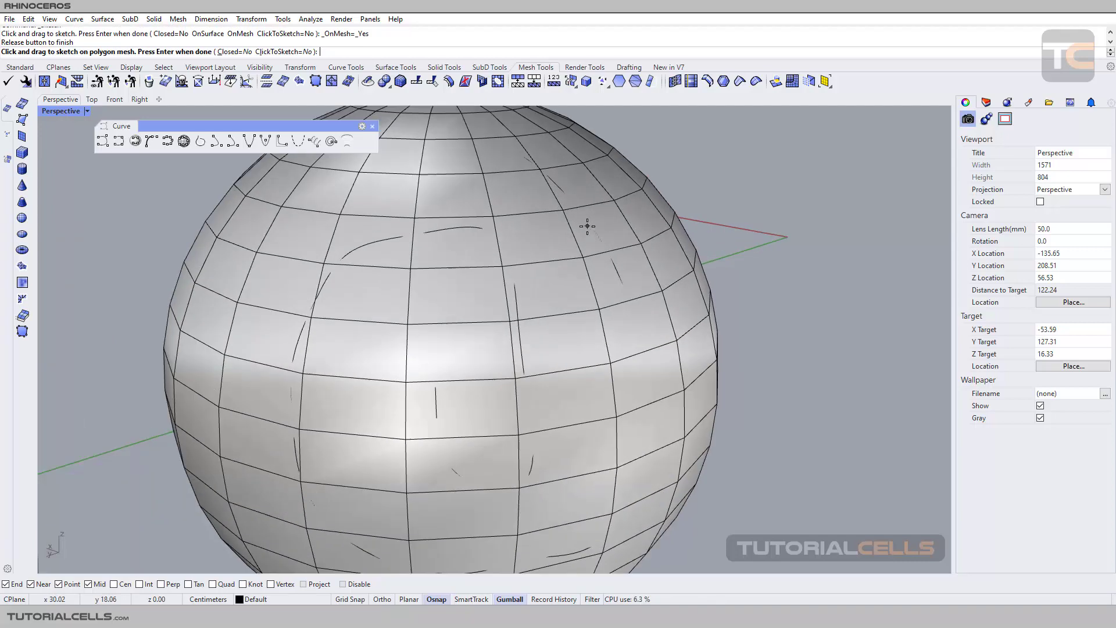
pyautogui.moveTo(587, 226); pyautogui.dragTo(525, 231, button='right')
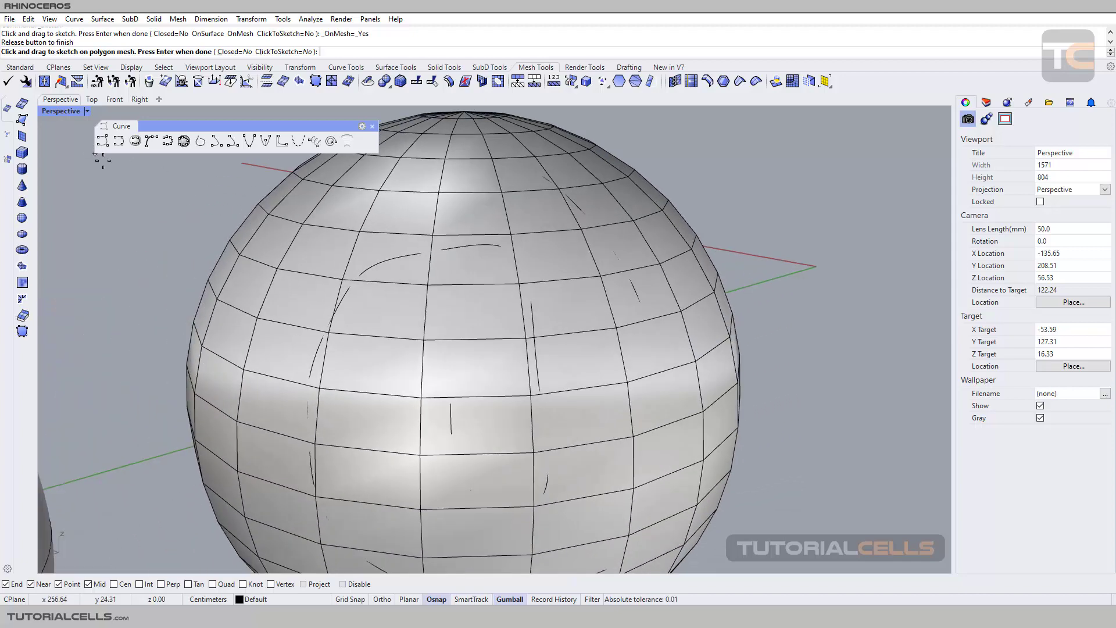
pyautogui.press('Return')
# Step: Select the freehand curve on the mesh sphere and orbit close to examine its edge
pyautogui.click(20, 67)
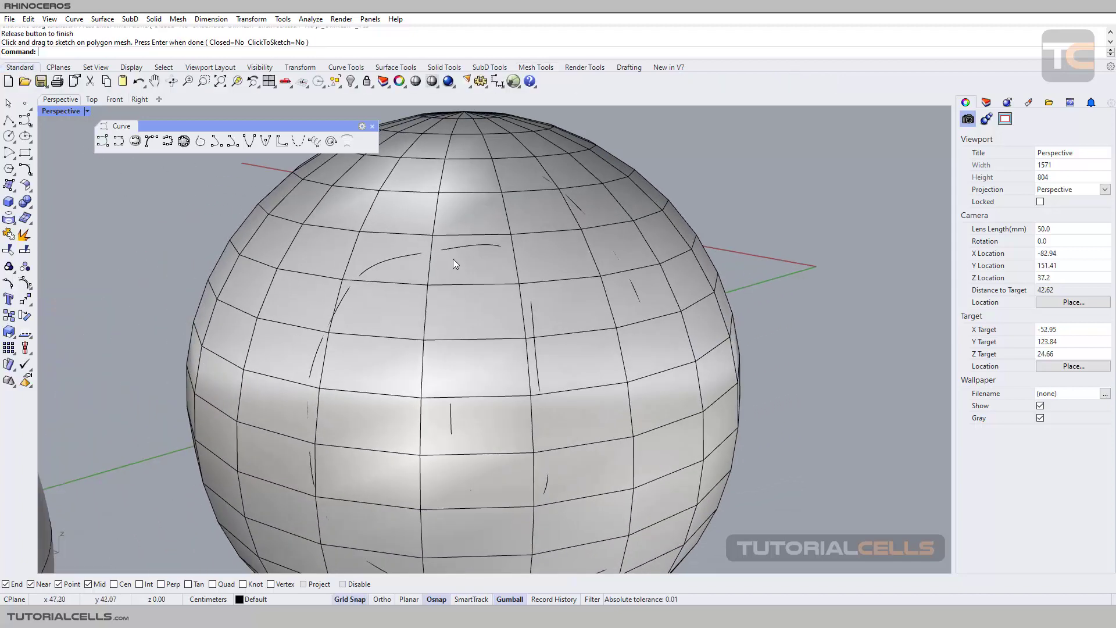
pyautogui.click(465, 246)
pyautogui.moveTo(501, 323); pyautogui.dragTo(557, 301, button='right')
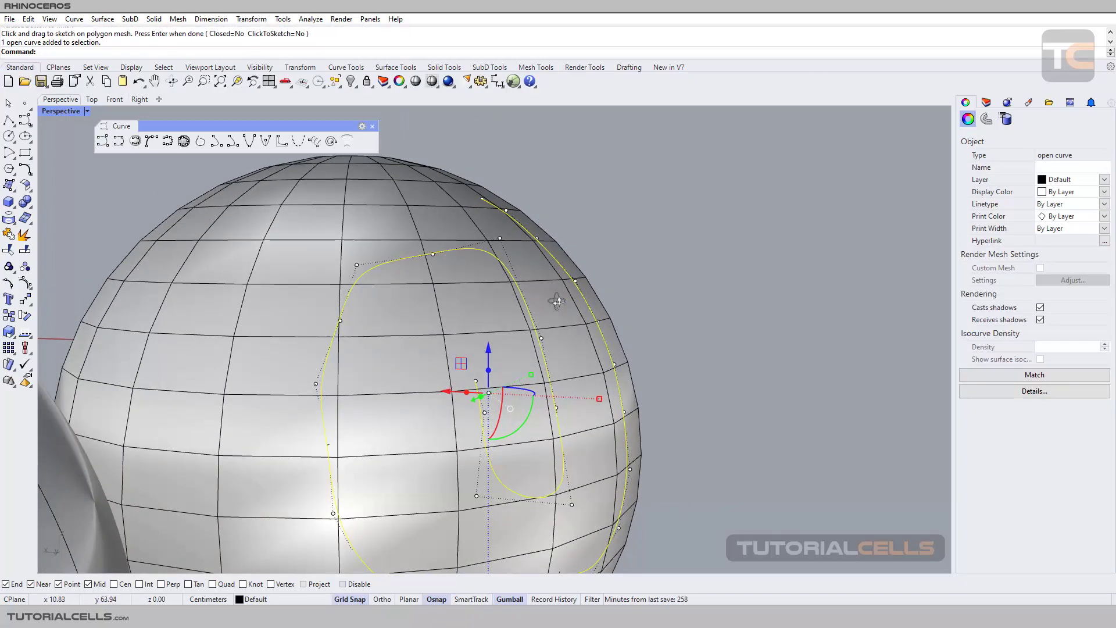
pyautogui.scroll(5, 566, 294)
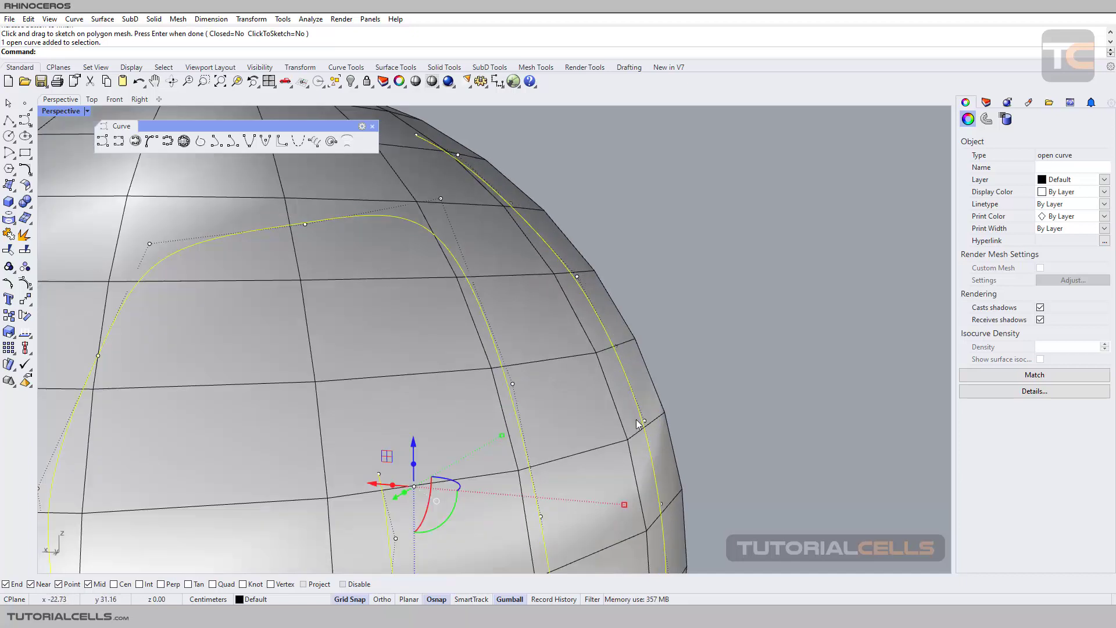
pyautogui.moveTo(614, 403); pyautogui.dragTo(530, 230, button='right')
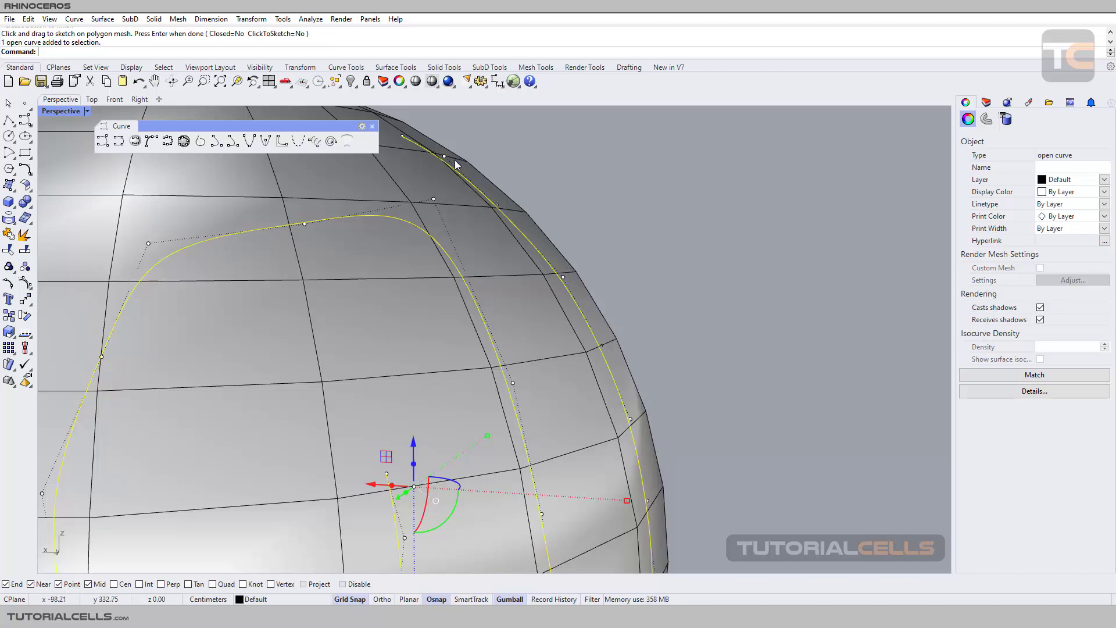
# Step: Zoom back out to an overview showing both the mesh sphere and the NURBS sphere
pyautogui.scroll(-5, 560, 306)
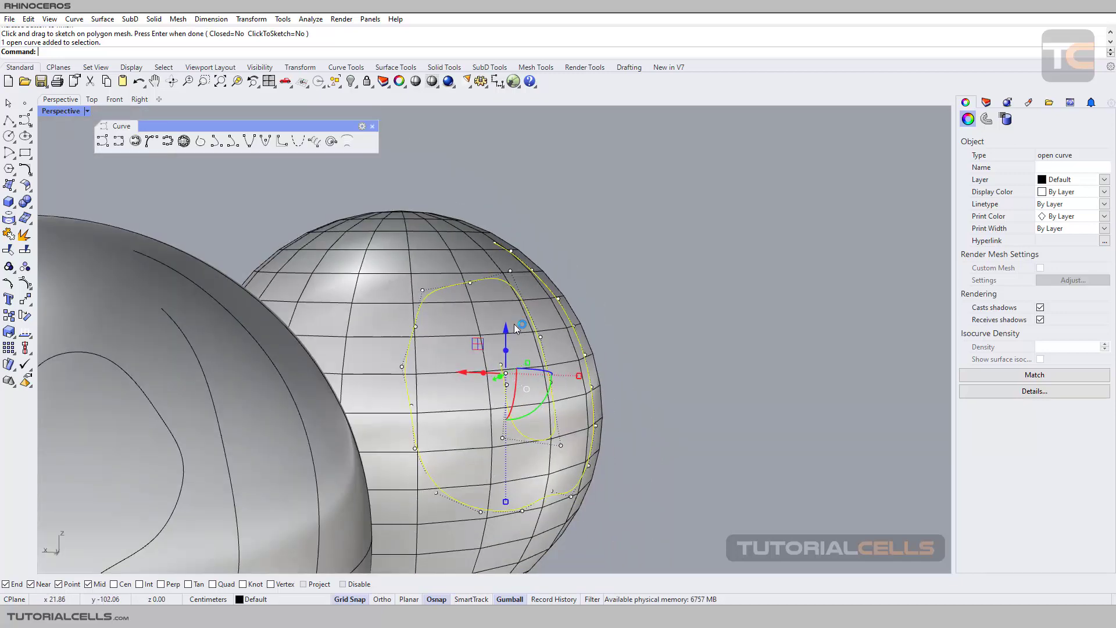
pyautogui.scroll(-2, 516, 328)
pyautogui.scroll(-2, 506, 337)
pyautogui.scroll(-2, 489, 354)
pyautogui.scroll(-2, 475, 365)
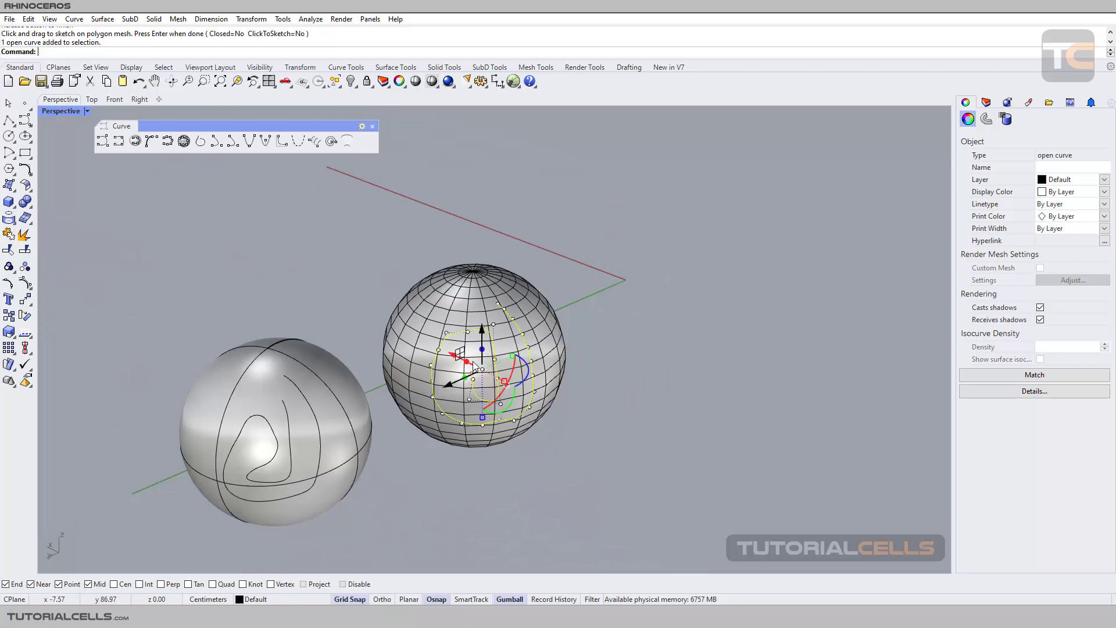
pyautogui.scroll(1, 523, 326)
pyautogui.scroll(3, 523, 323)
pyautogui.scroll(-2, 519, 319)
pyautogui.scroll(2, 582, 298)
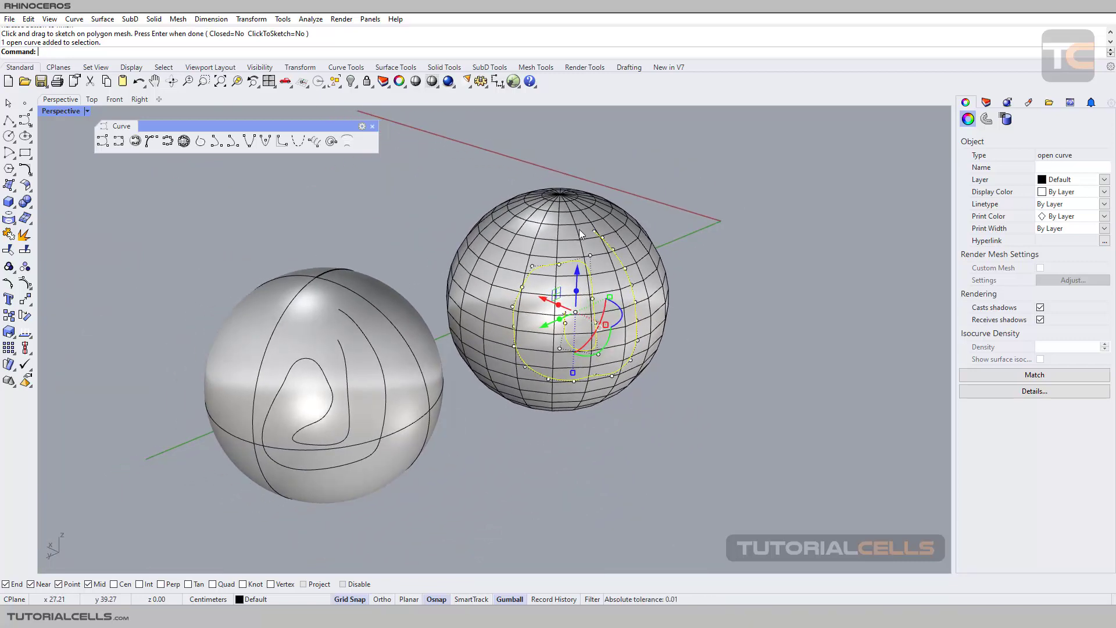
pyautogui.click(360, 198)
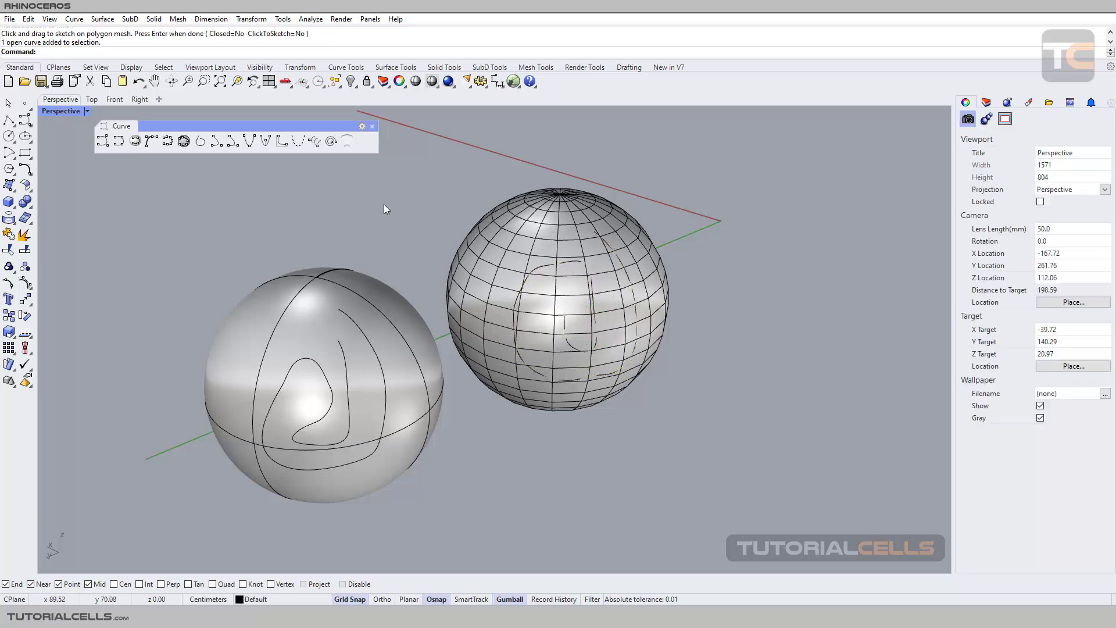